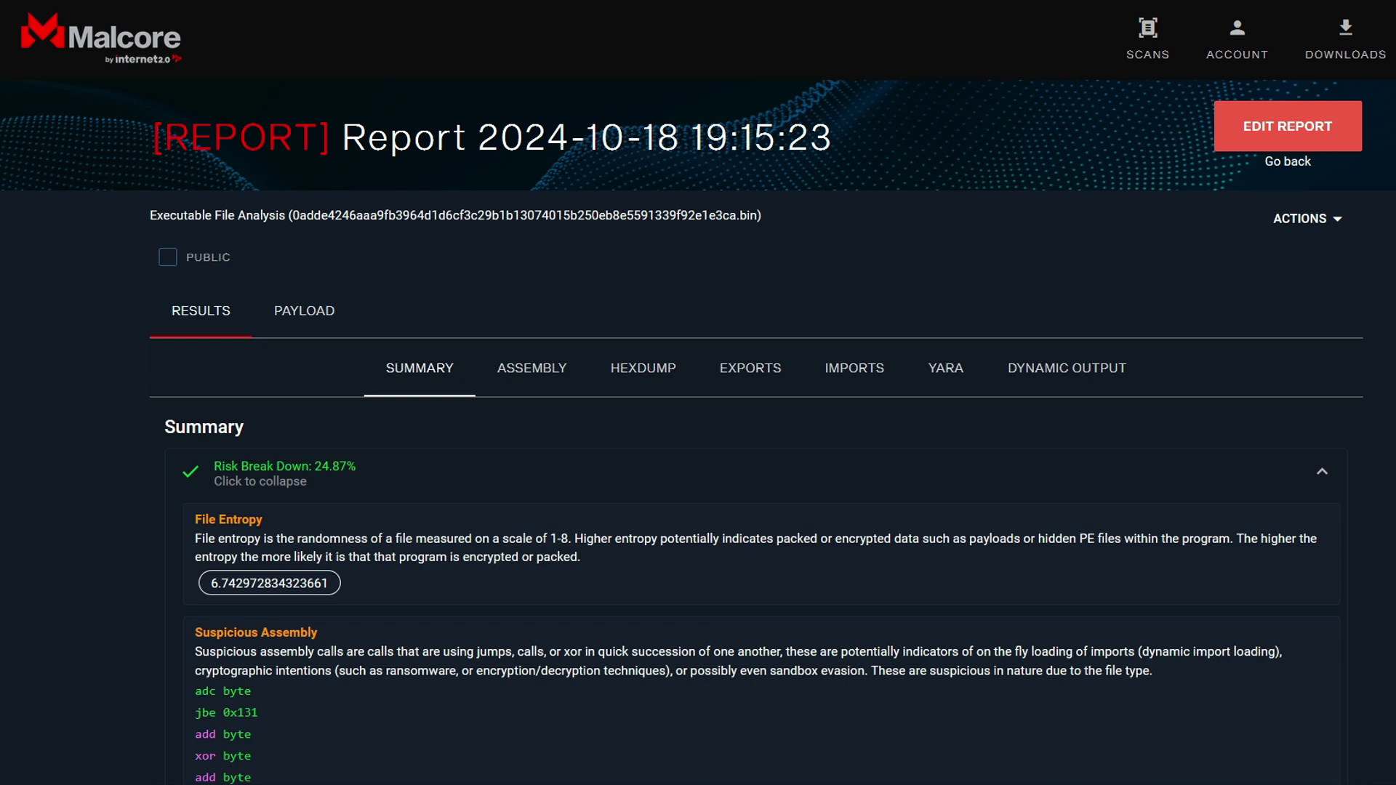
- Scroll the Summary tab down to Anti-Debugging Imports, Code Cave and the malicious AI classification
scroll(698, 392, down, 6)
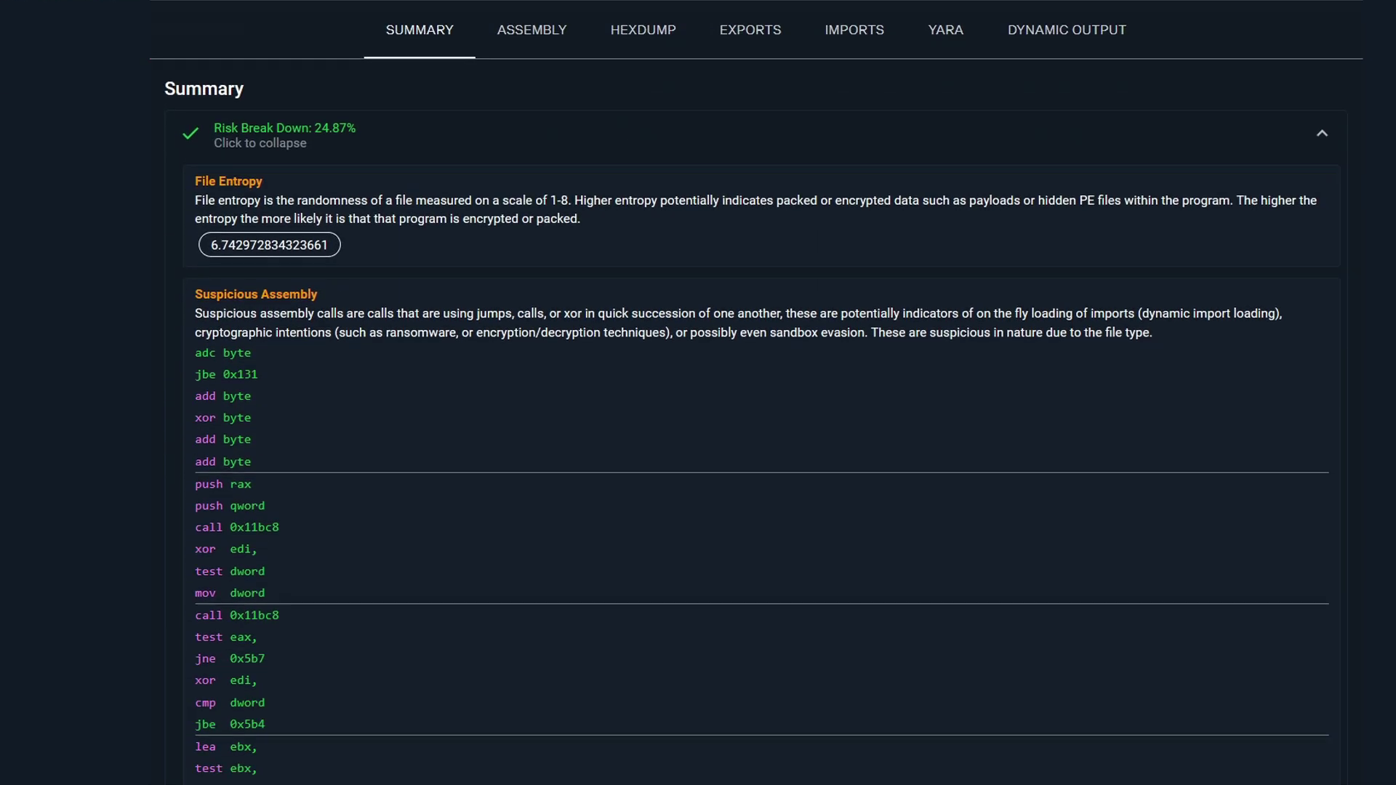
scroll(757, 393, up, 1)
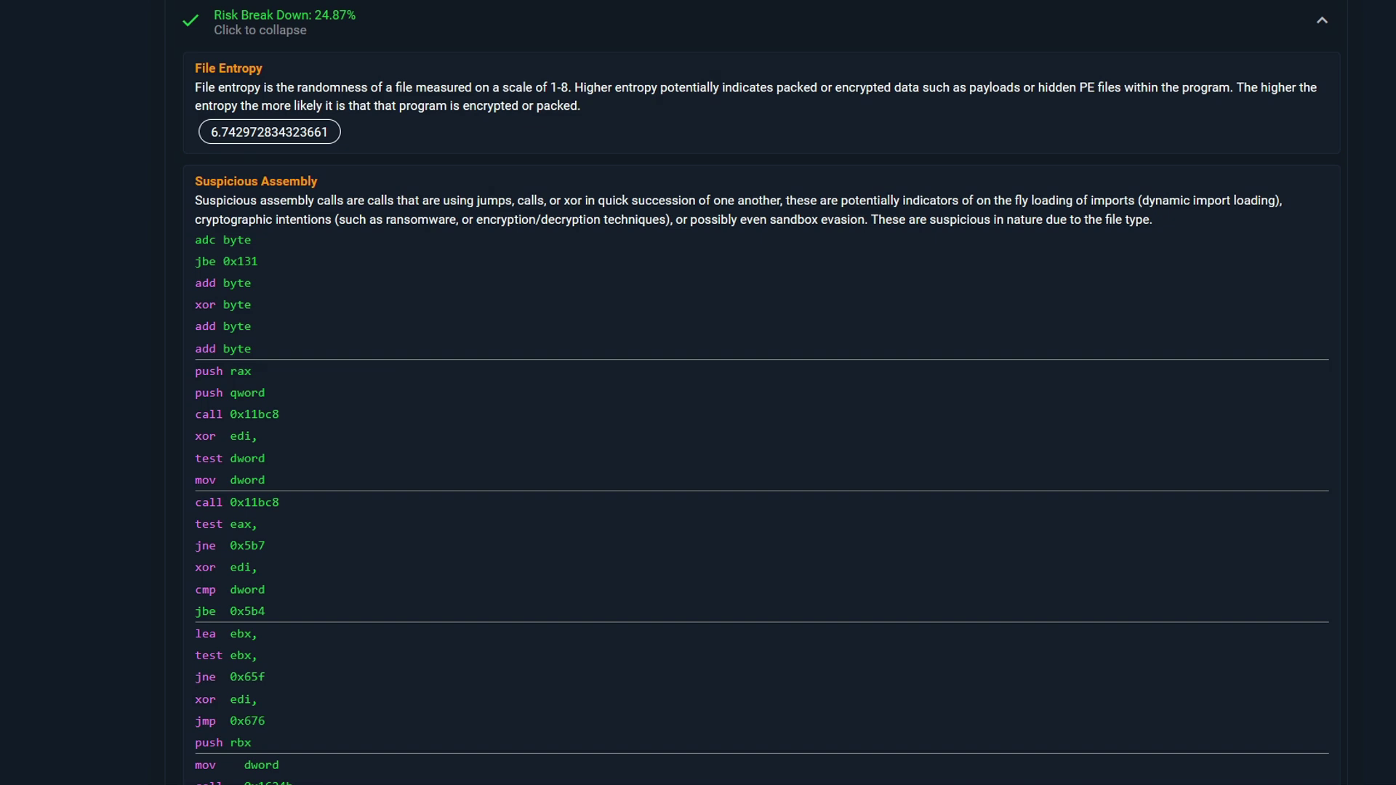
scroll(698, 392, down, 10)
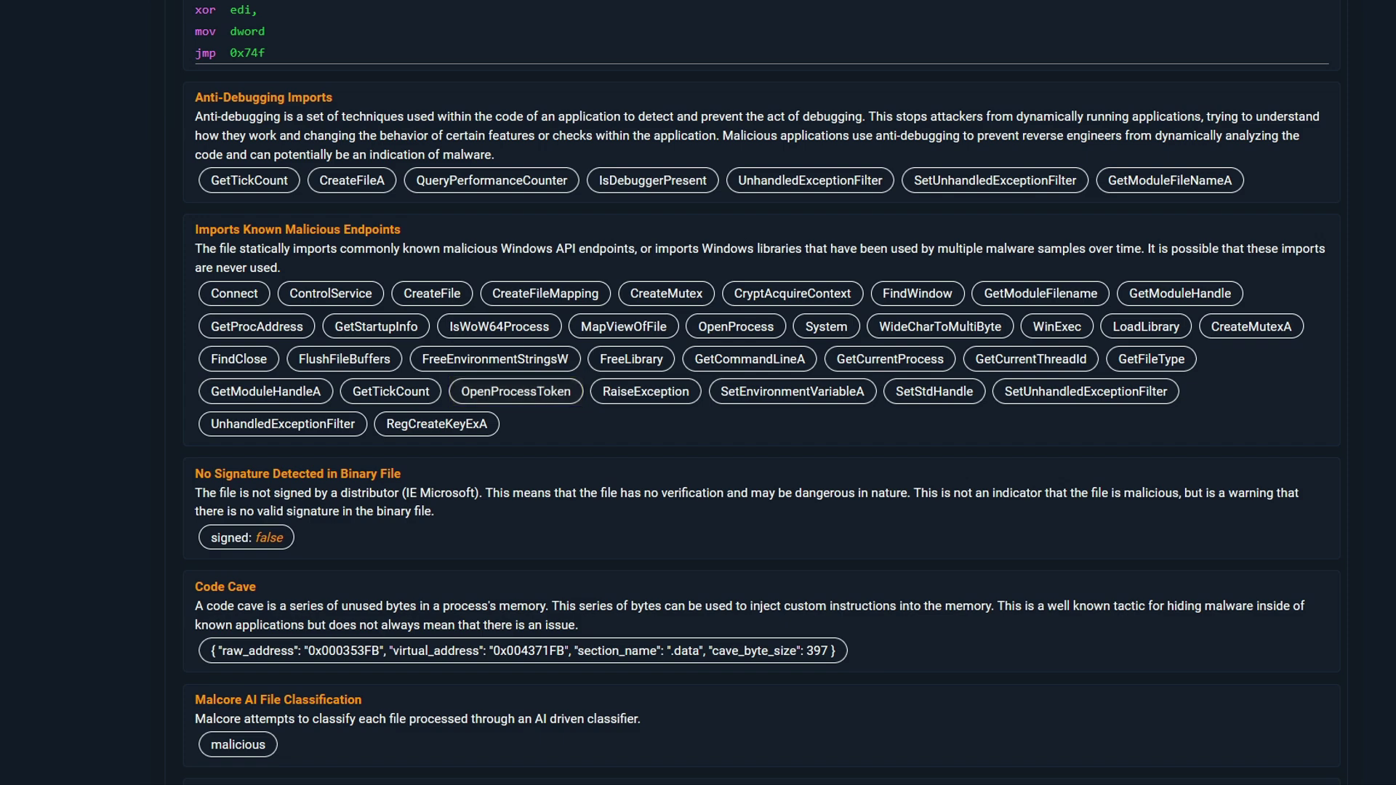
- Scroll further to the Rich PE Header Anomaly, dynamic KERNEL32 import loading and Interesting Strings
scroll(762, 394, down, 5)
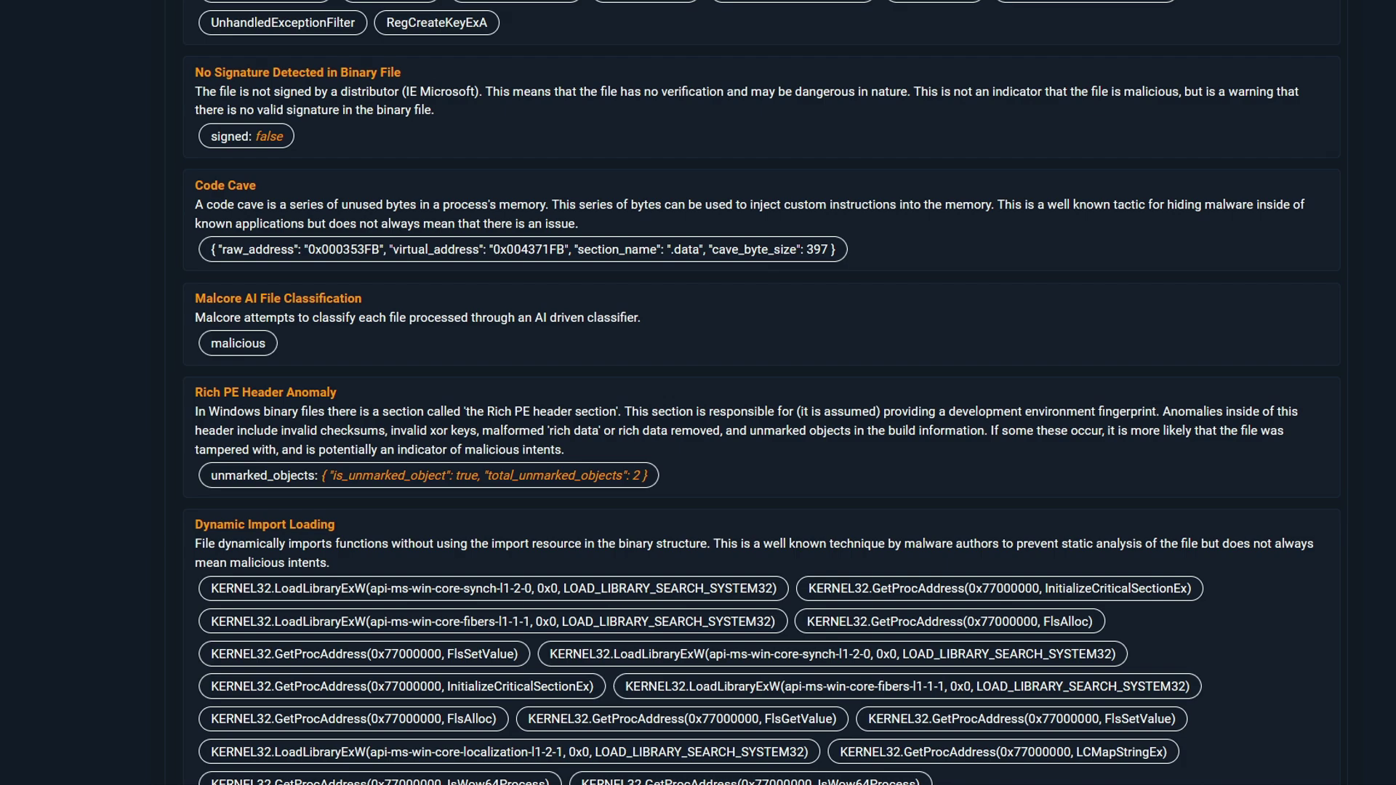
scroll(698, 393, down, 4)
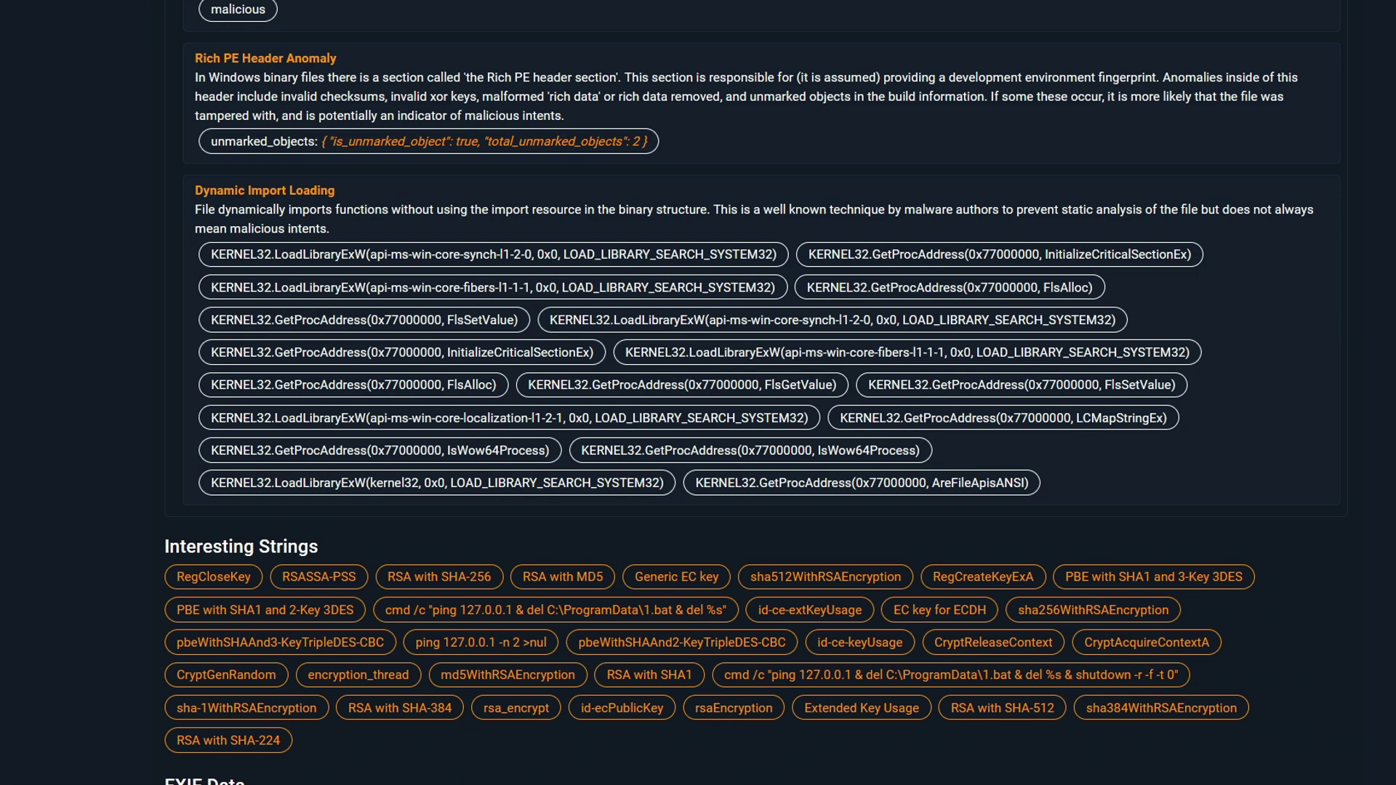
scroll(698, 392, down, 3)
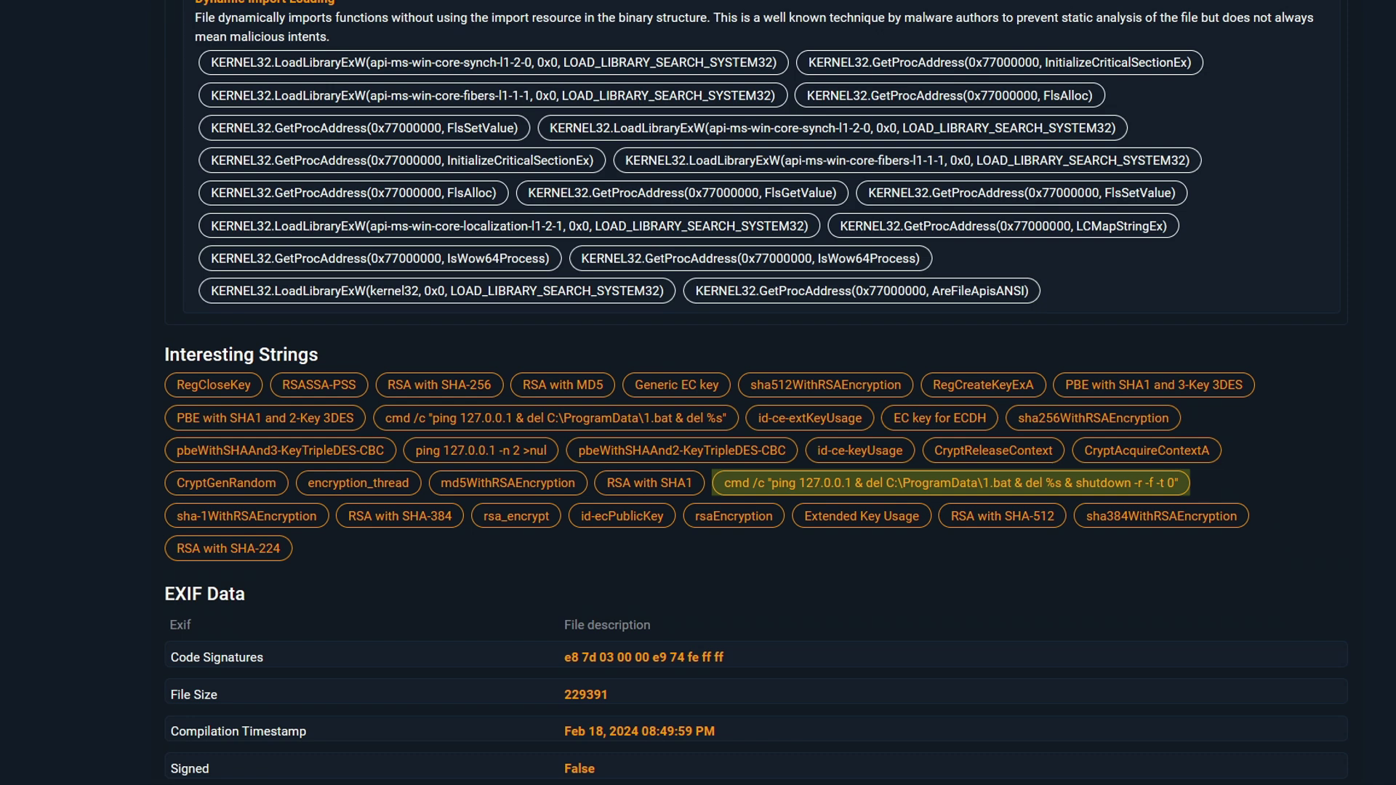
- Scroll through the EXIF Data table (application/x-msdownload, exe) down to the MD5 hash
scroll(698, 393, down, 8)
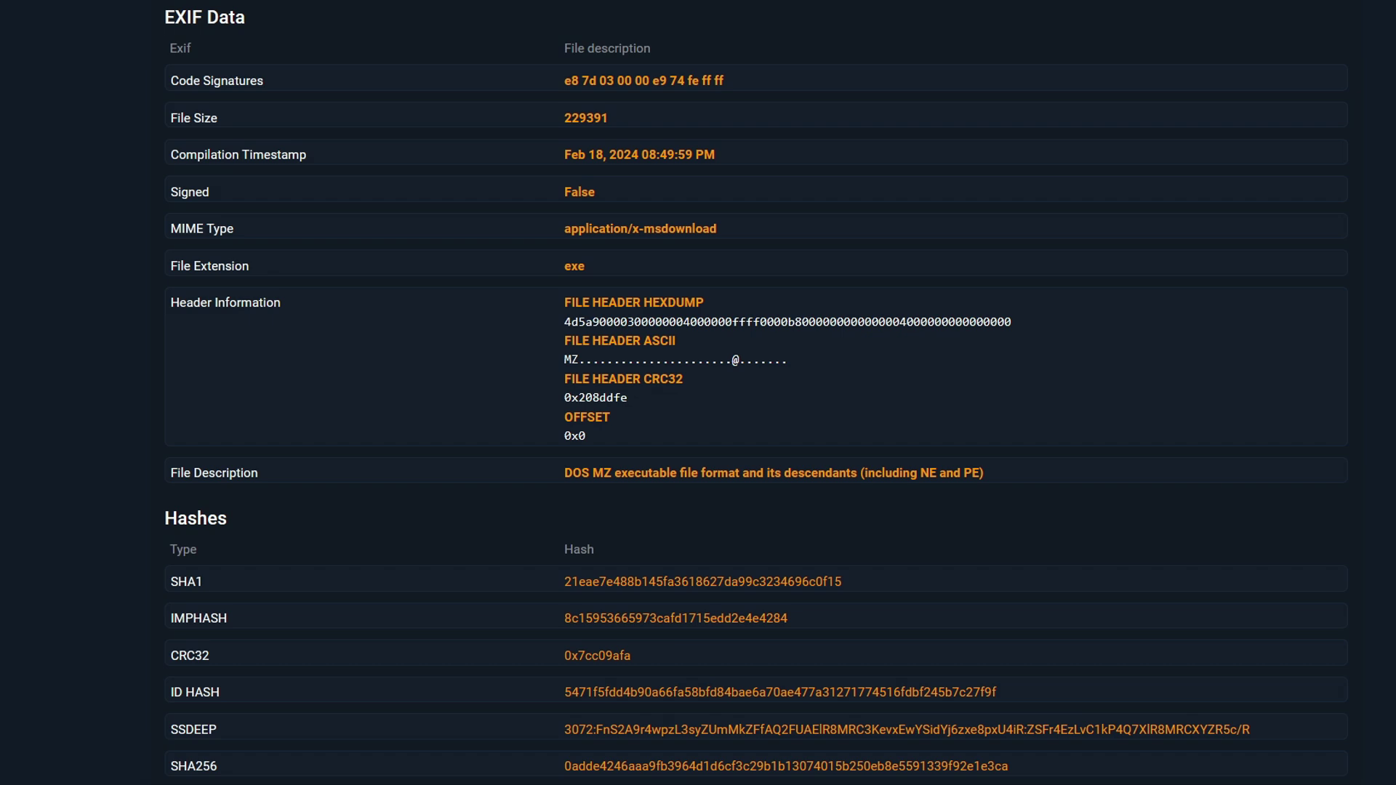
scroll(698, 393, down, 2)
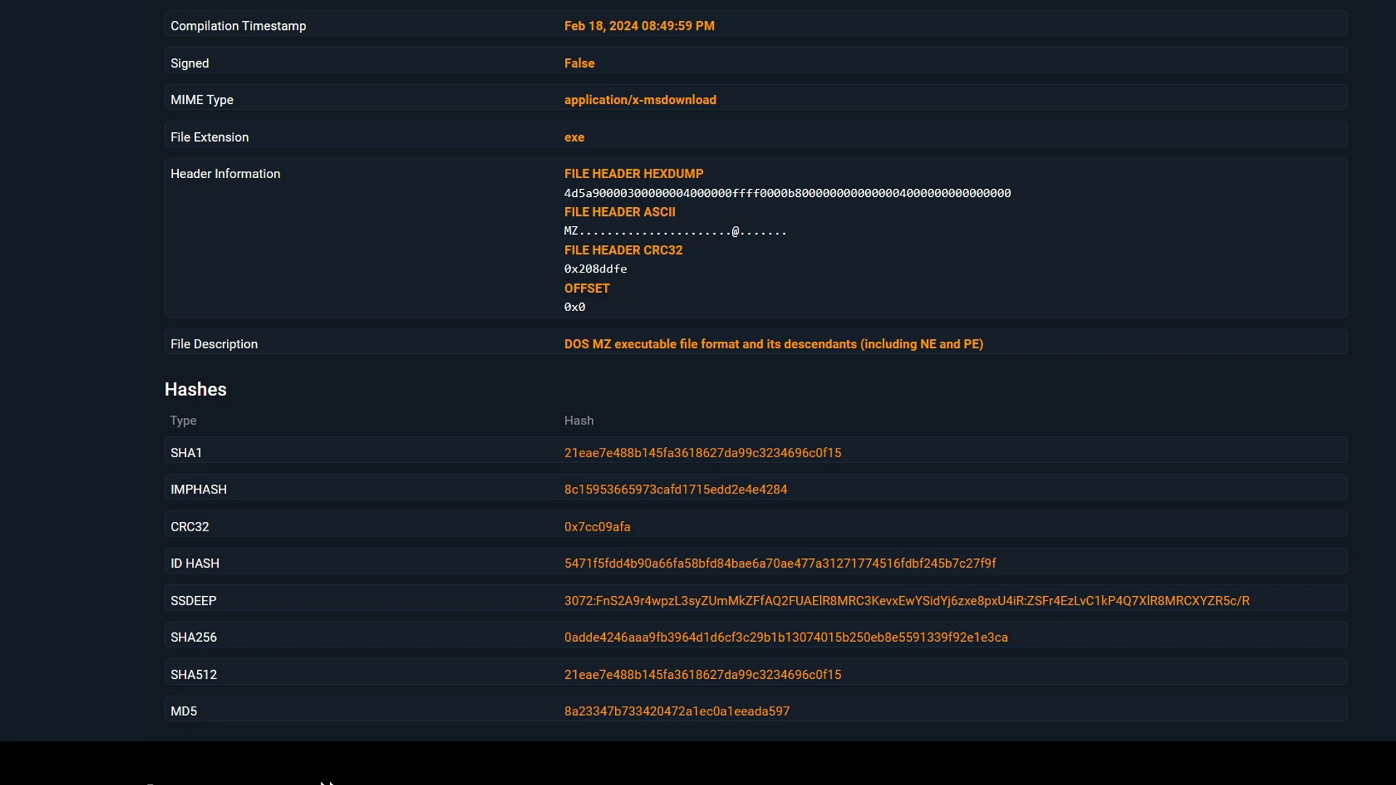
- Return to the top, view the Assembly listing, then the Hexdump with its MZ header
scroll(569, 380, up, 20)
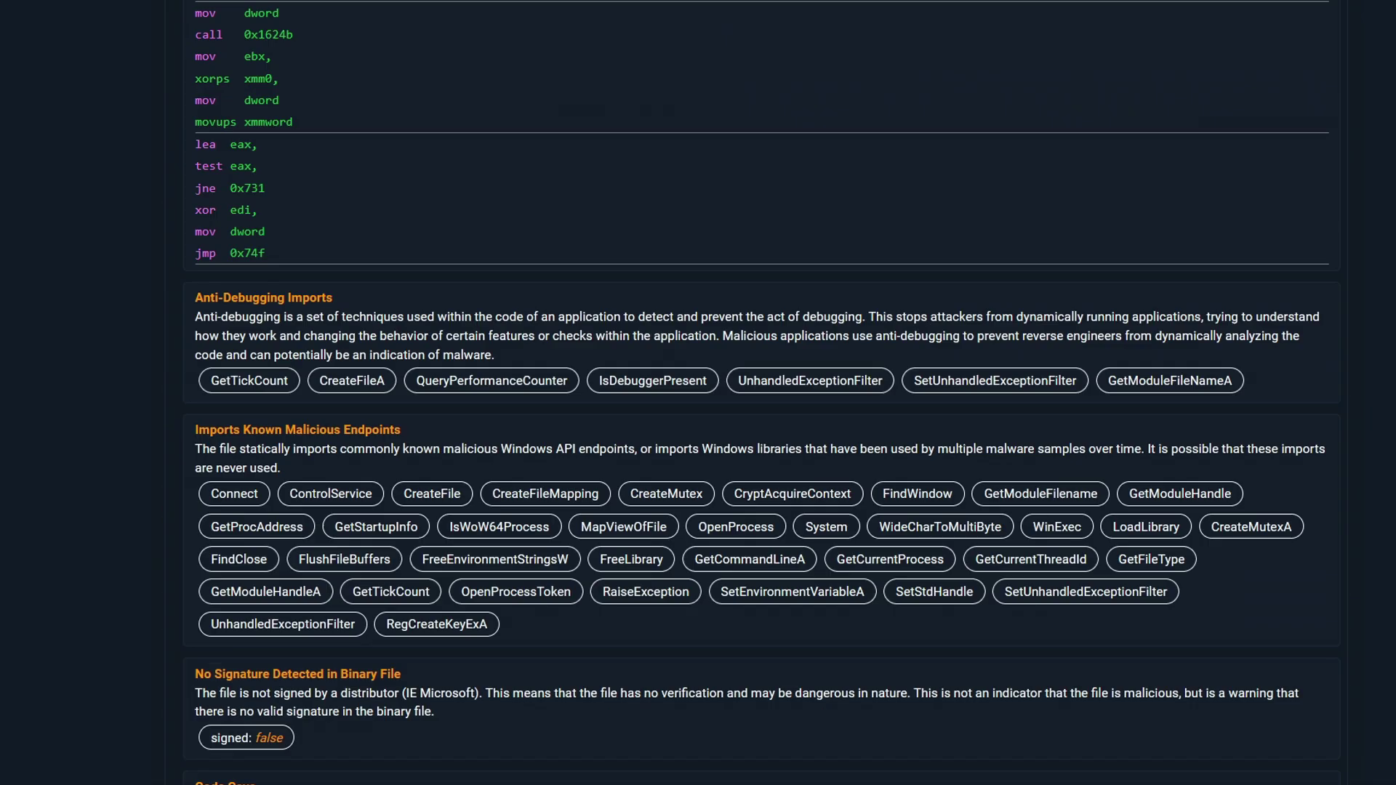
click(569, 380)
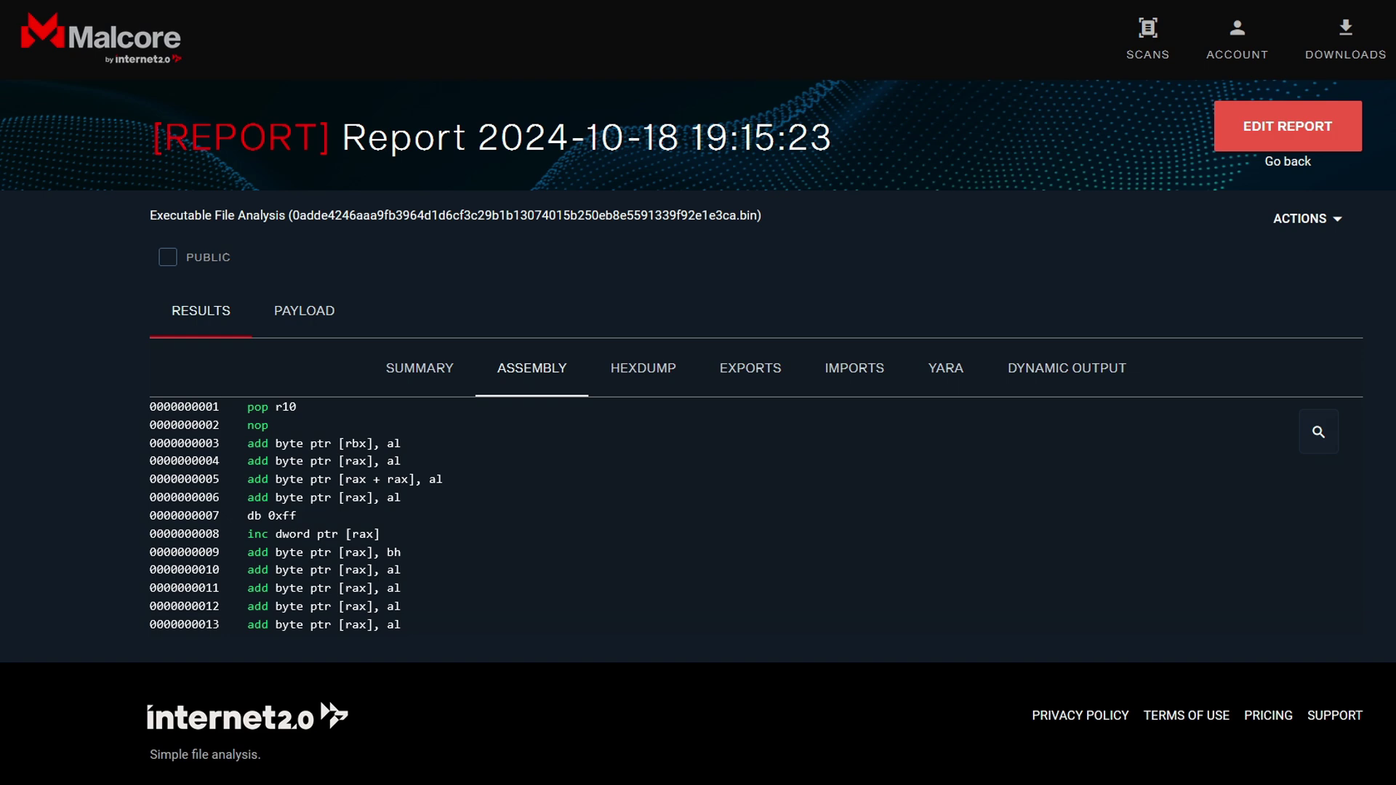
click(644, 367)
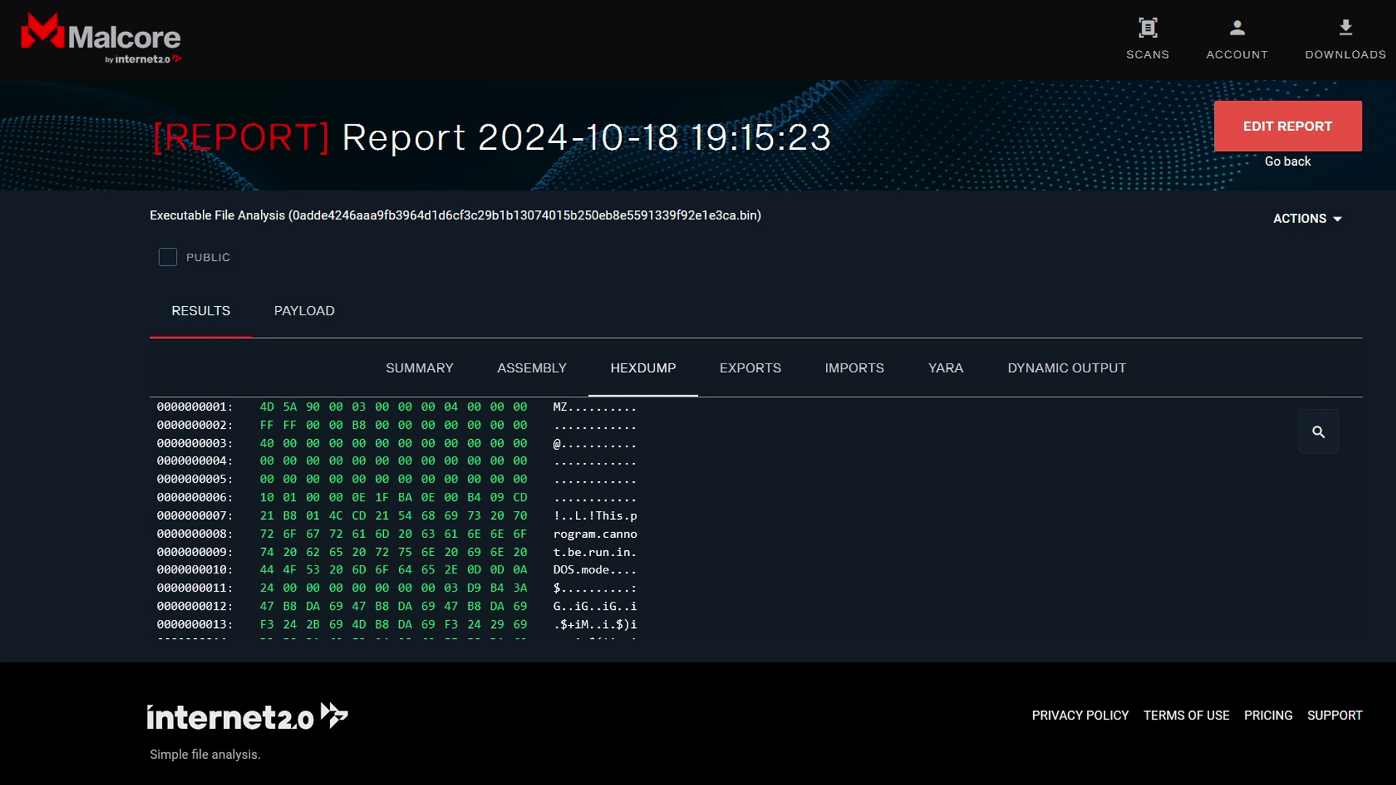
- Check the Exports tab (no data found), then show the Imports tab
click(752, 385)
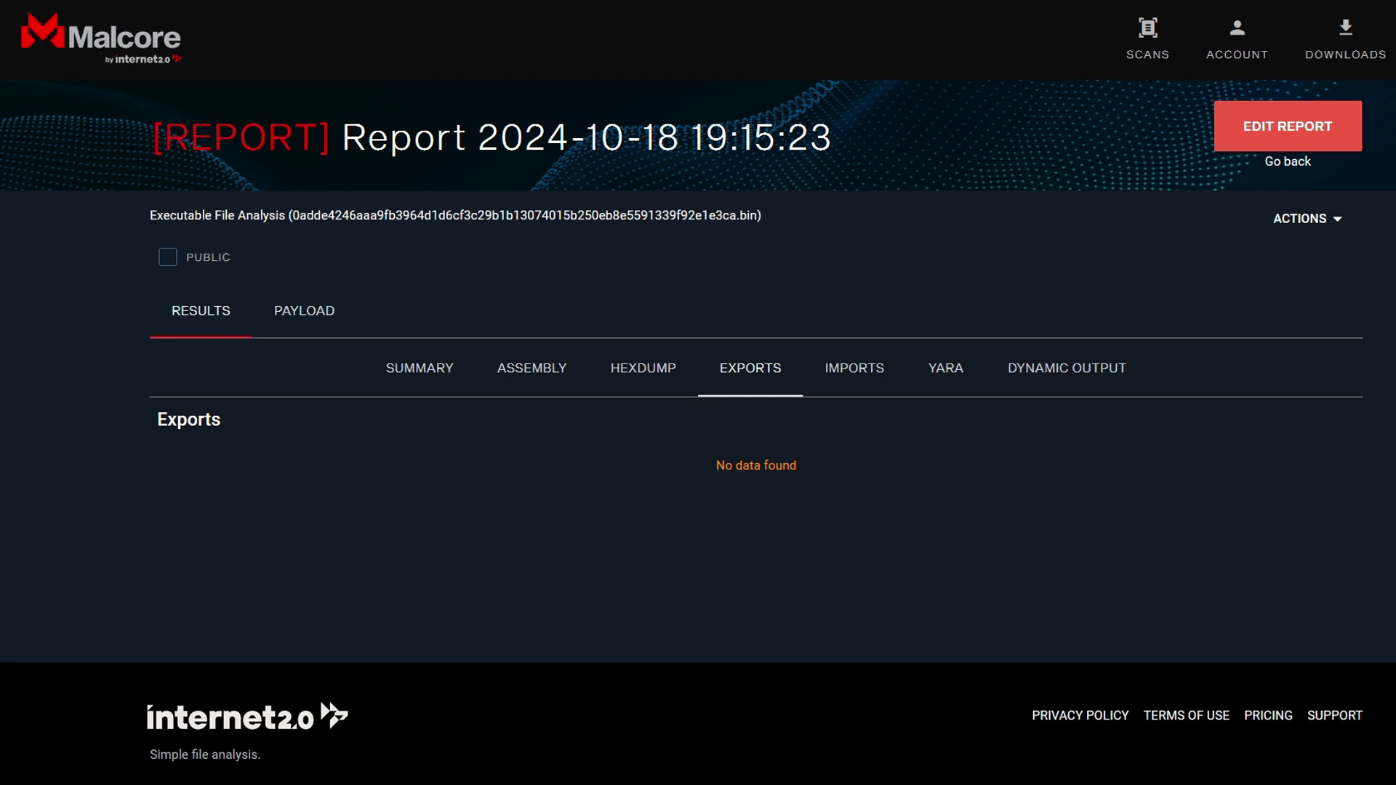
click(864, 376)
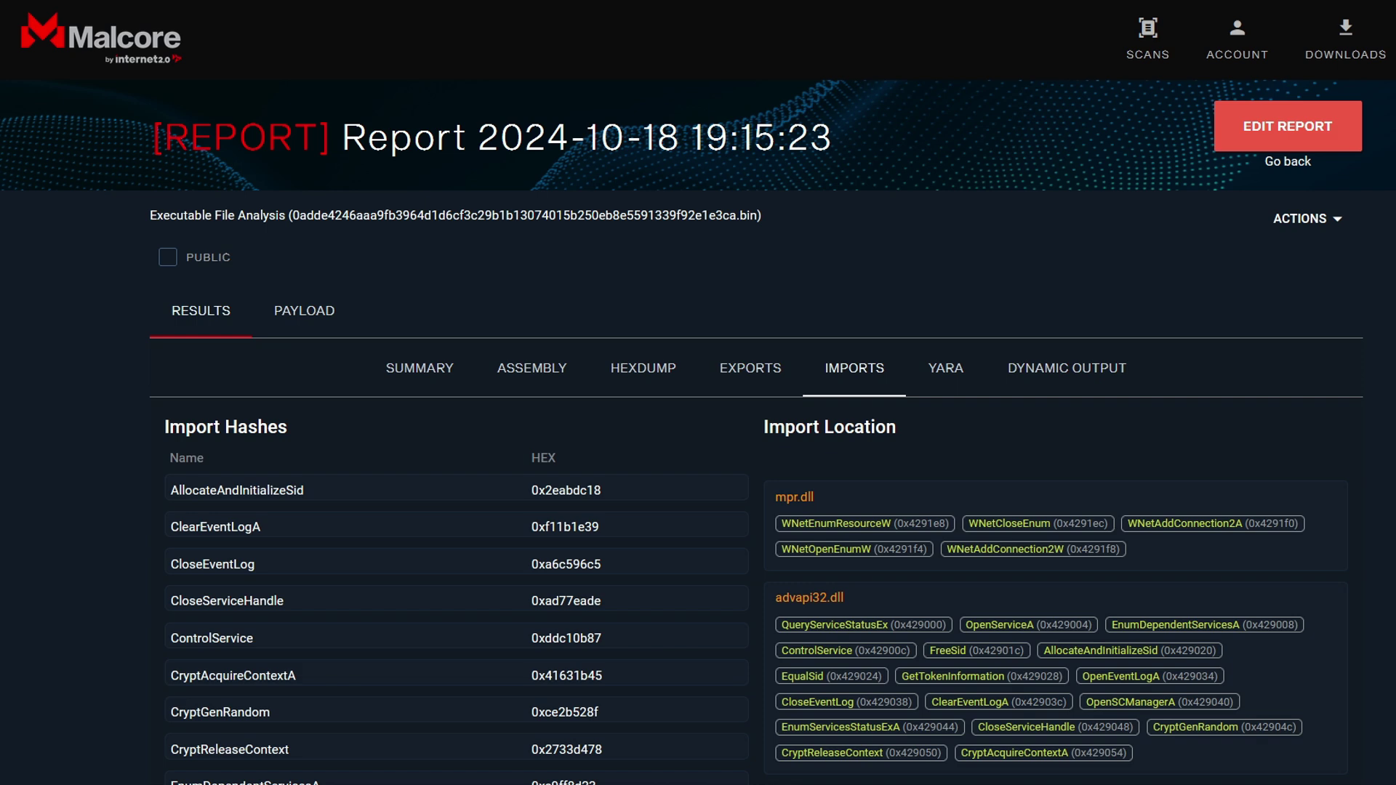
- Scroll the imports to the kernel32.dll list with IsDebuggerPresent, WinExec and CreateMutexA
scroll(698, 393, down, 5)
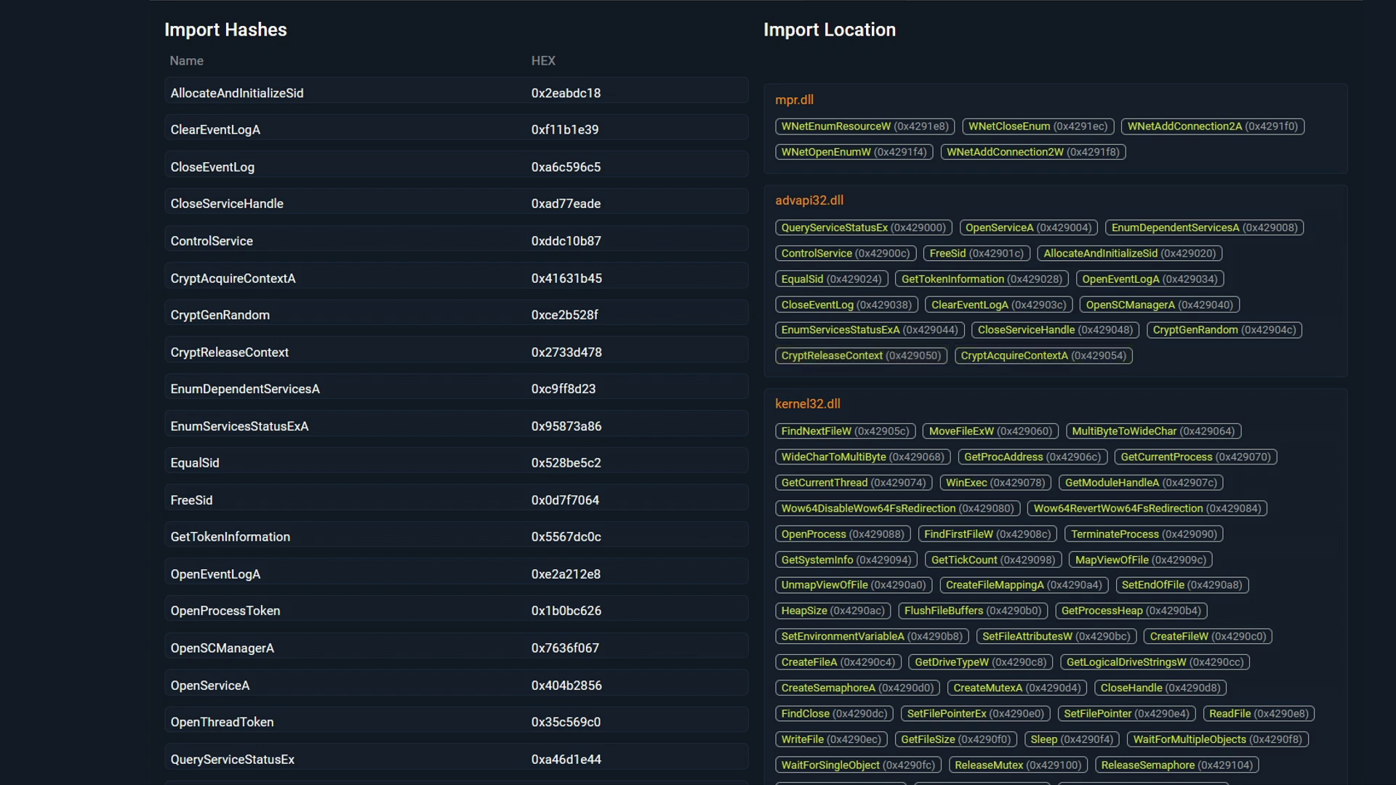
scroll(756, 392, down, 5)
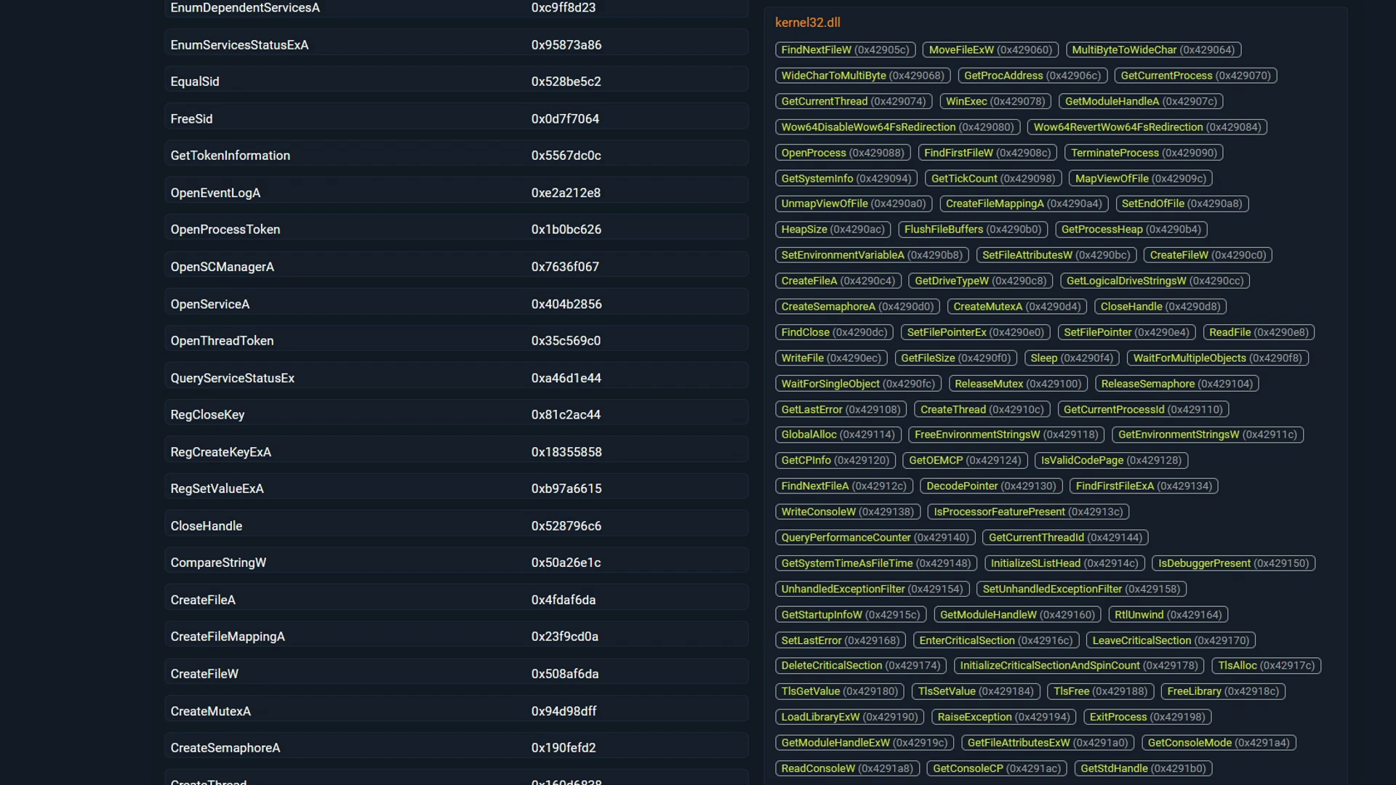
- Review the YARA matches down to the generated custom YARA rule and its condition block
scroll(698, 393, down, 10)
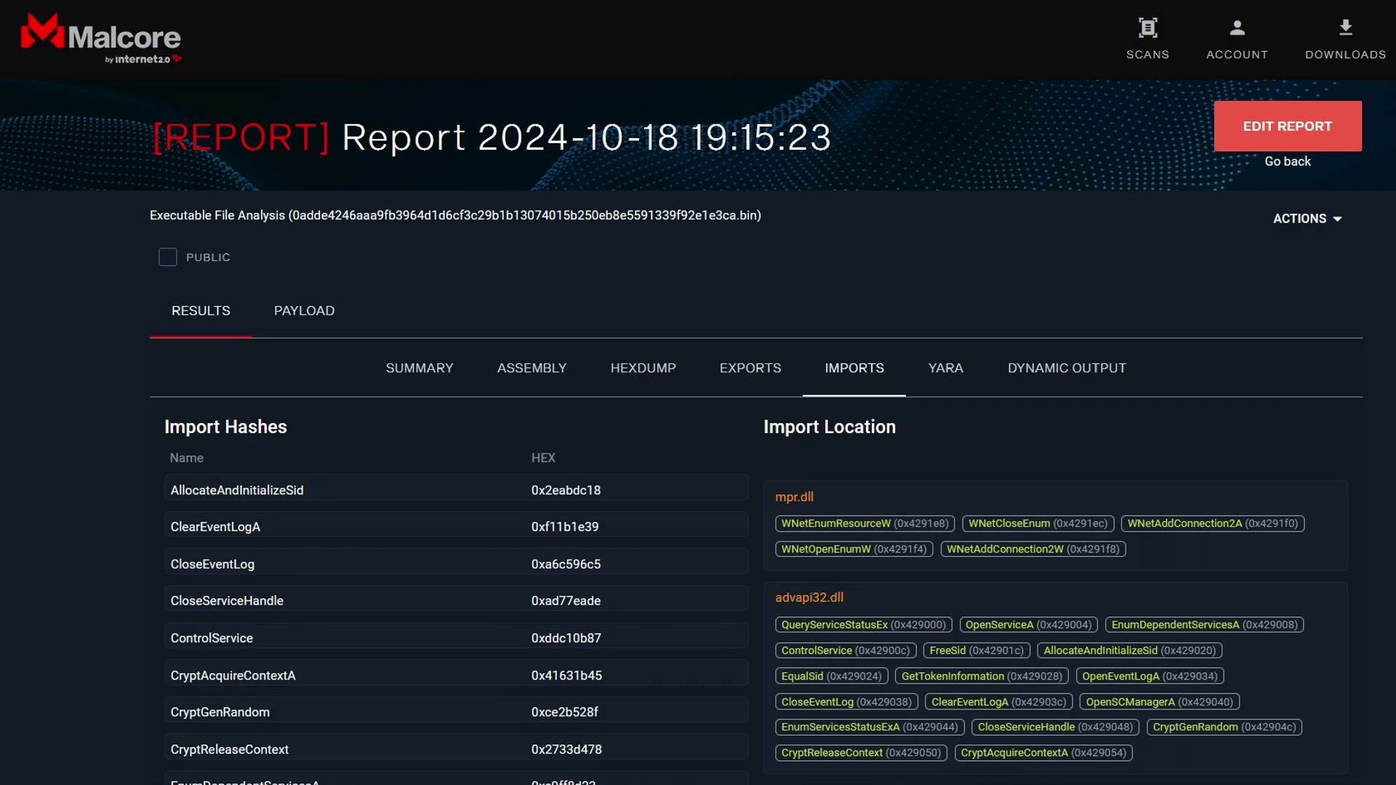
click(935, 365)
scroll(698, 437, down, 3)
scroll(698, 436, down, 1)
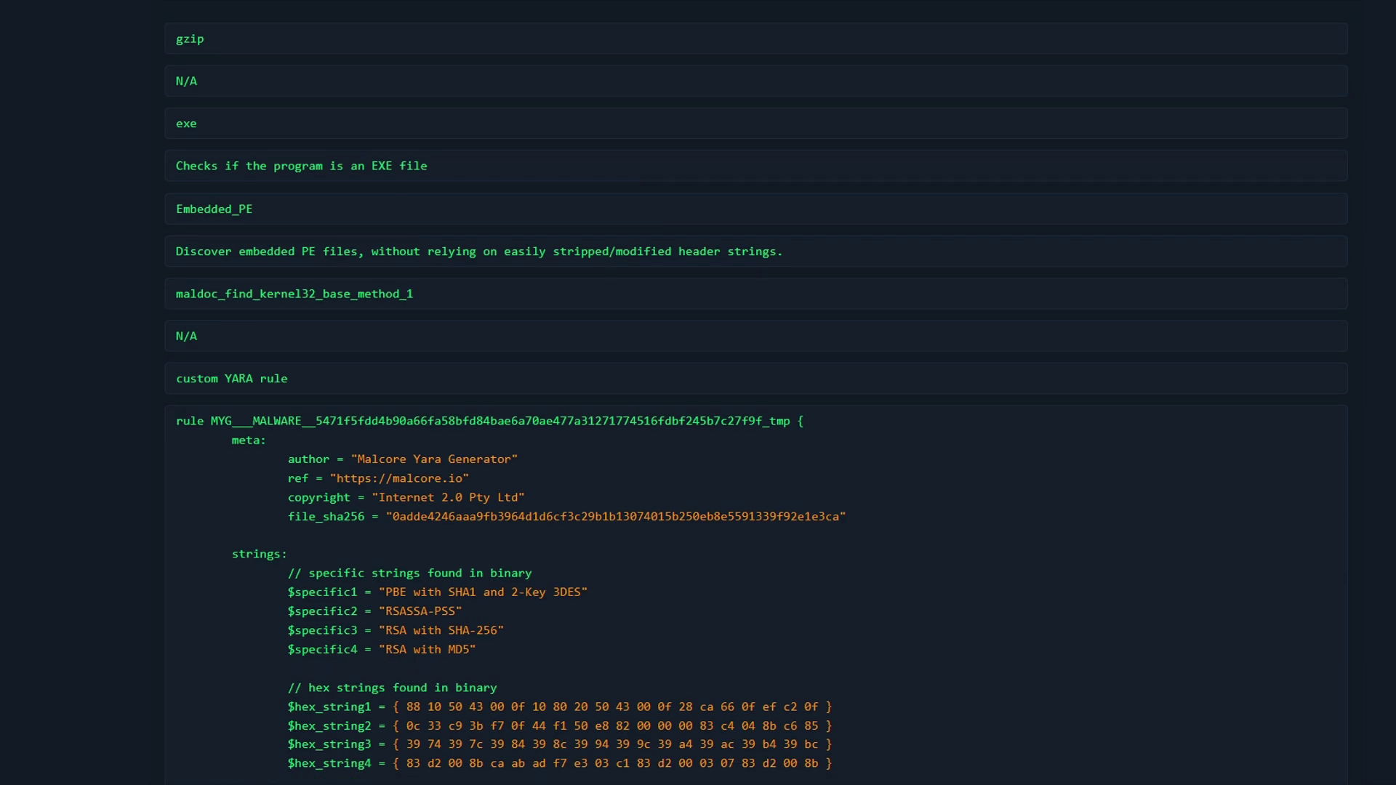
scroll(698, 436, down, 5)
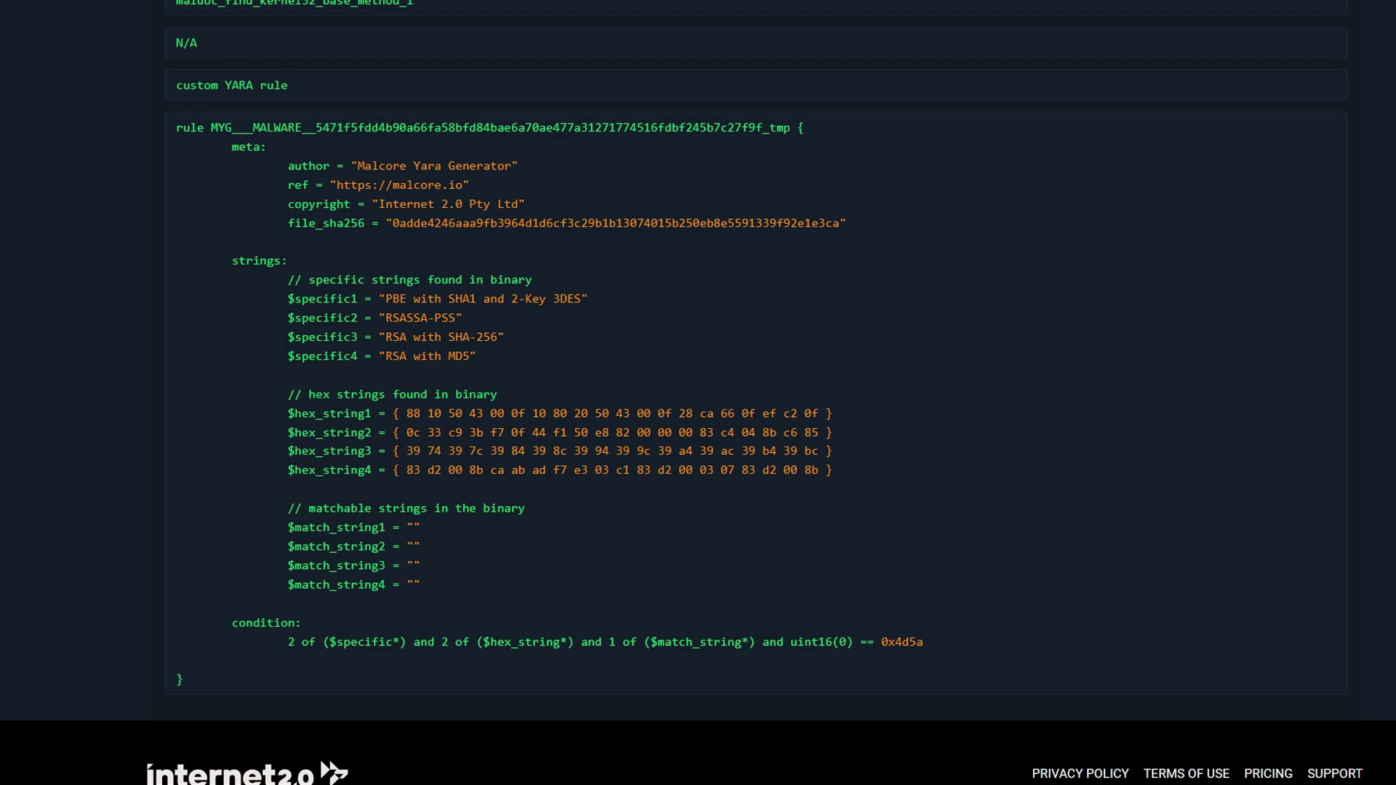
scroll(698, 393, up, 15)
click(1066, 368)
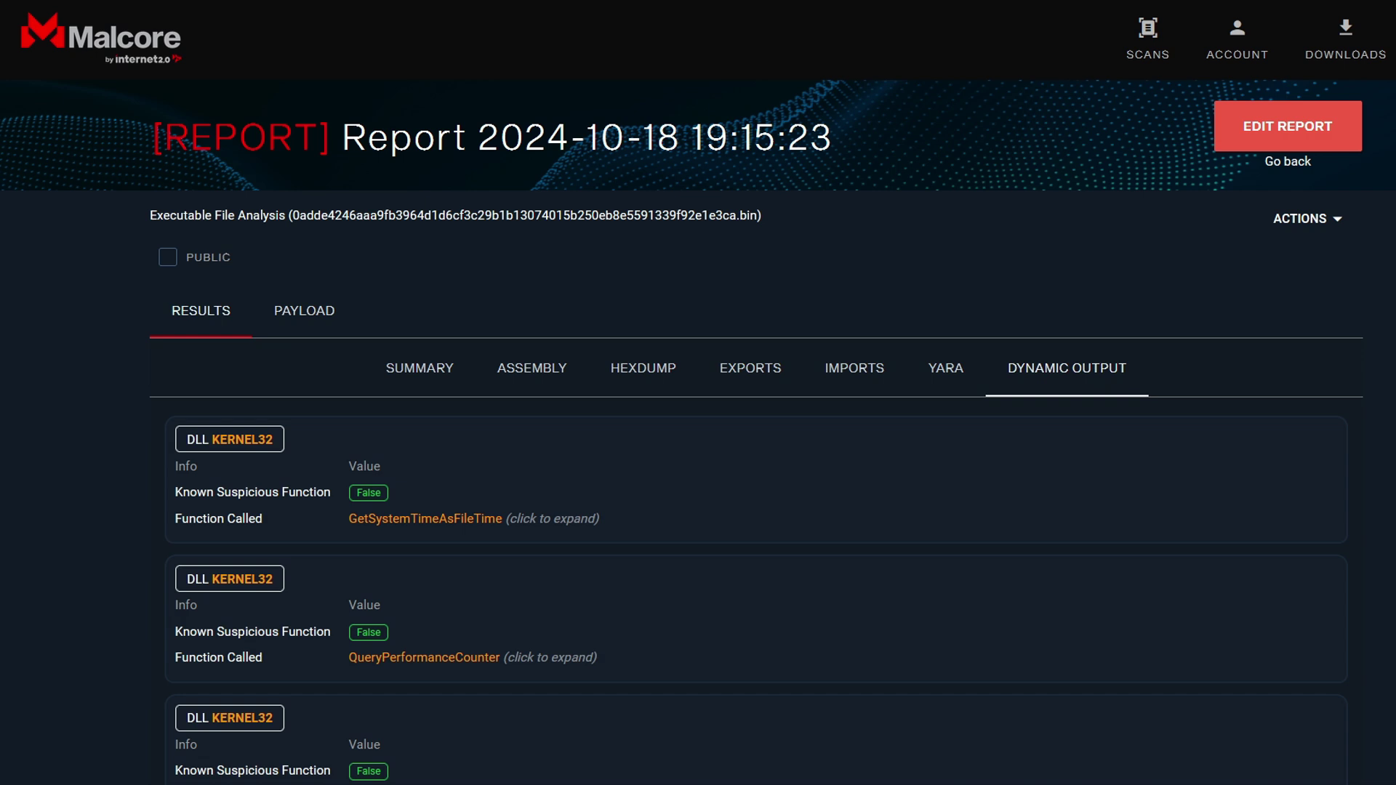
- Expand the GetProcAddress, CreateFileA and CreateMutexA call details in the dynamic output
scroll(487, 509, down, 8)
click(483, 517)
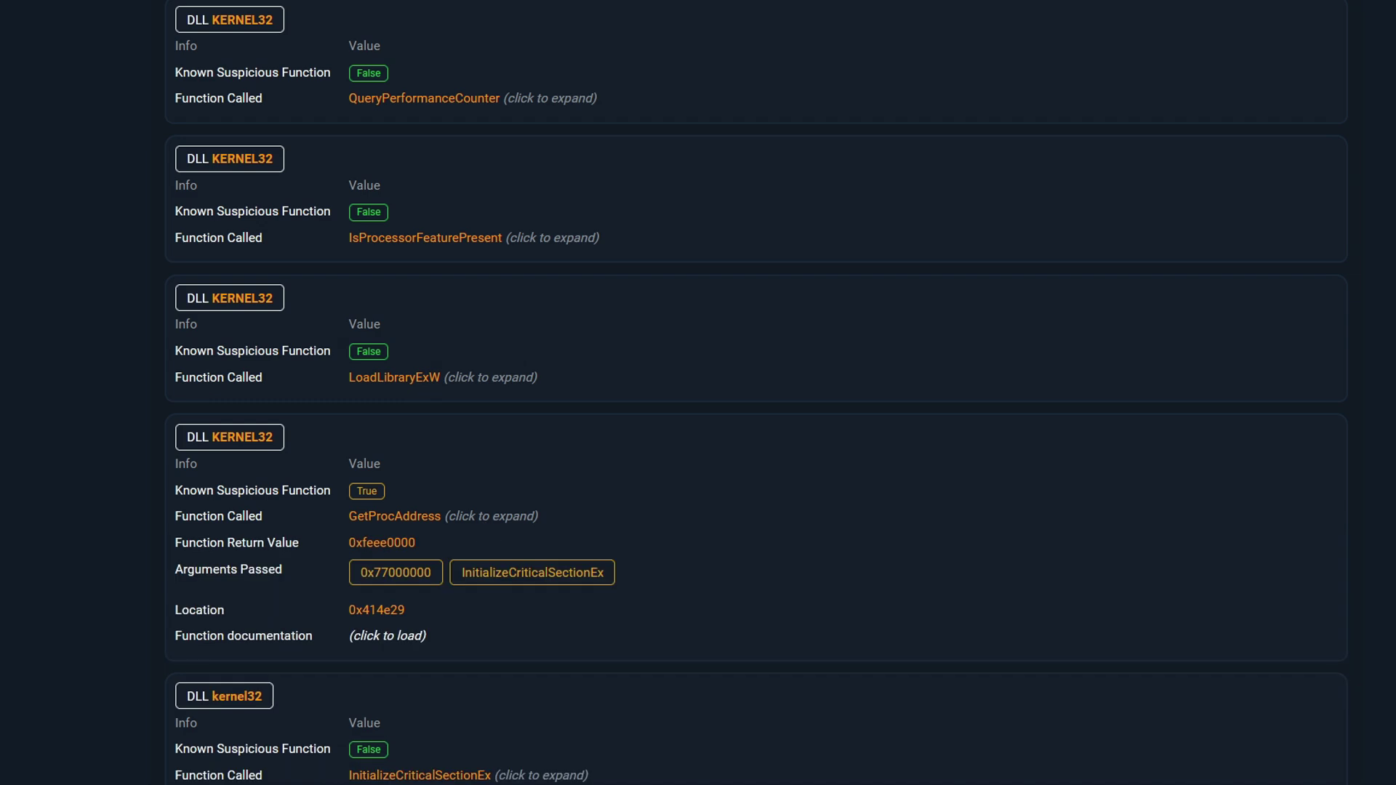
scroll(468, 399, down, 5)
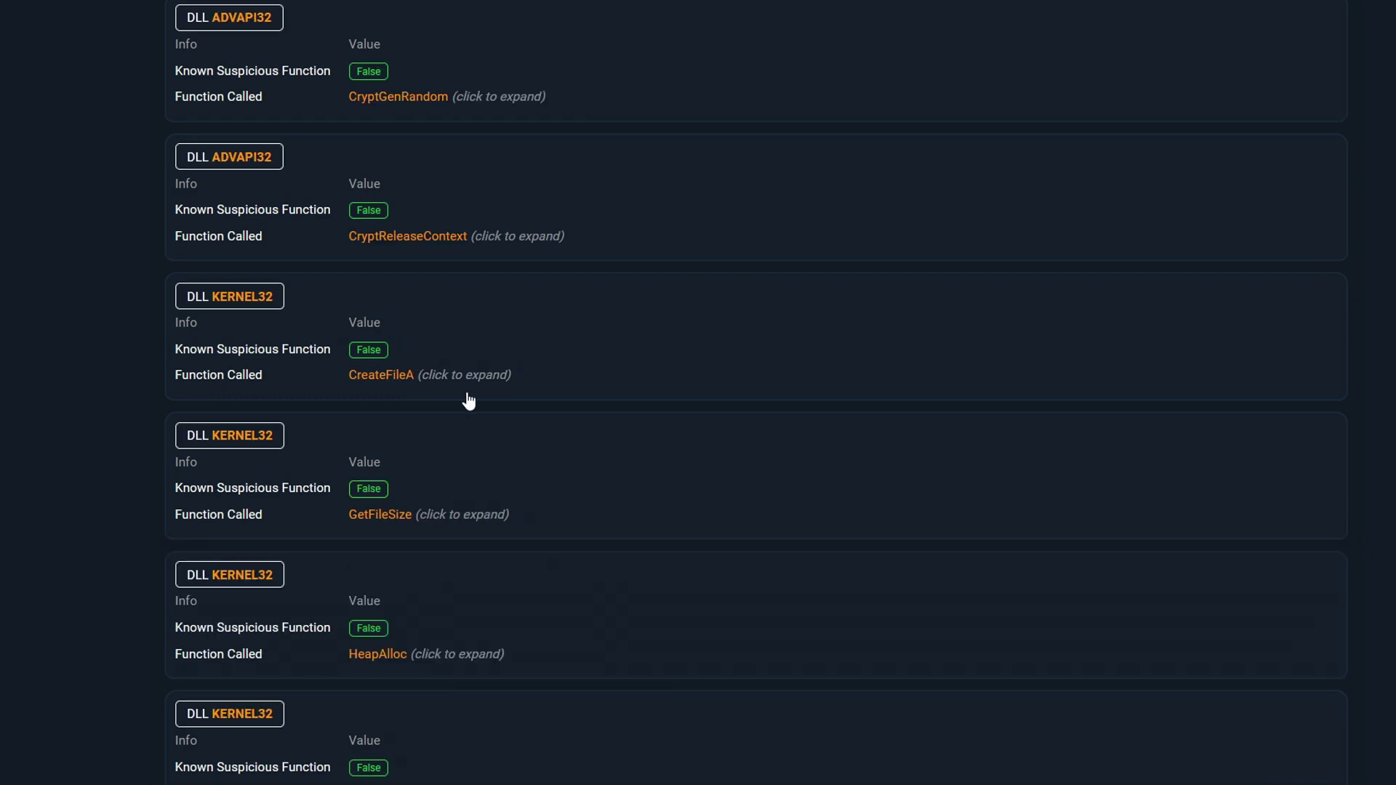
click(481, 385)
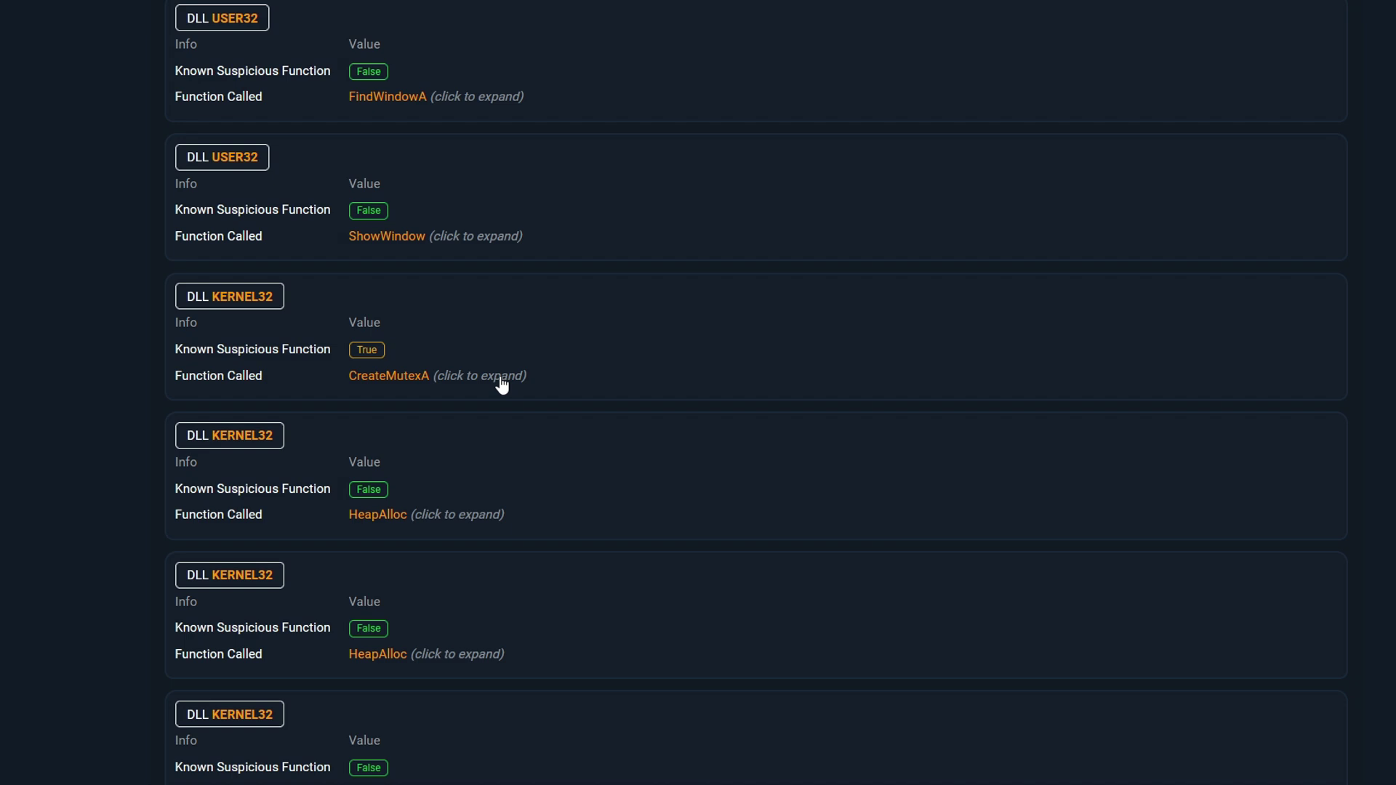
click(502, 378)
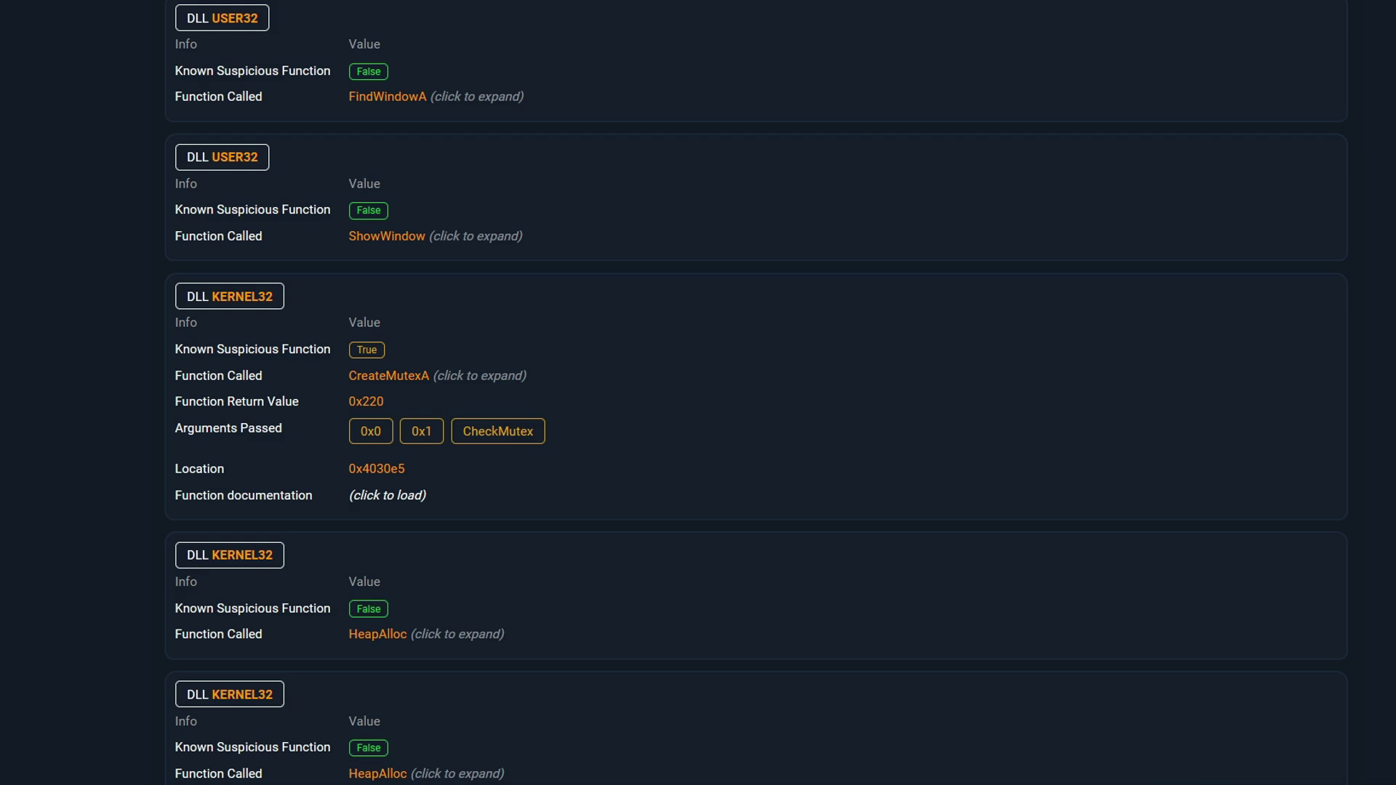
- Scroll back up to the top of the Dynamic Analysis report
scroll(698, 392, up, 20)
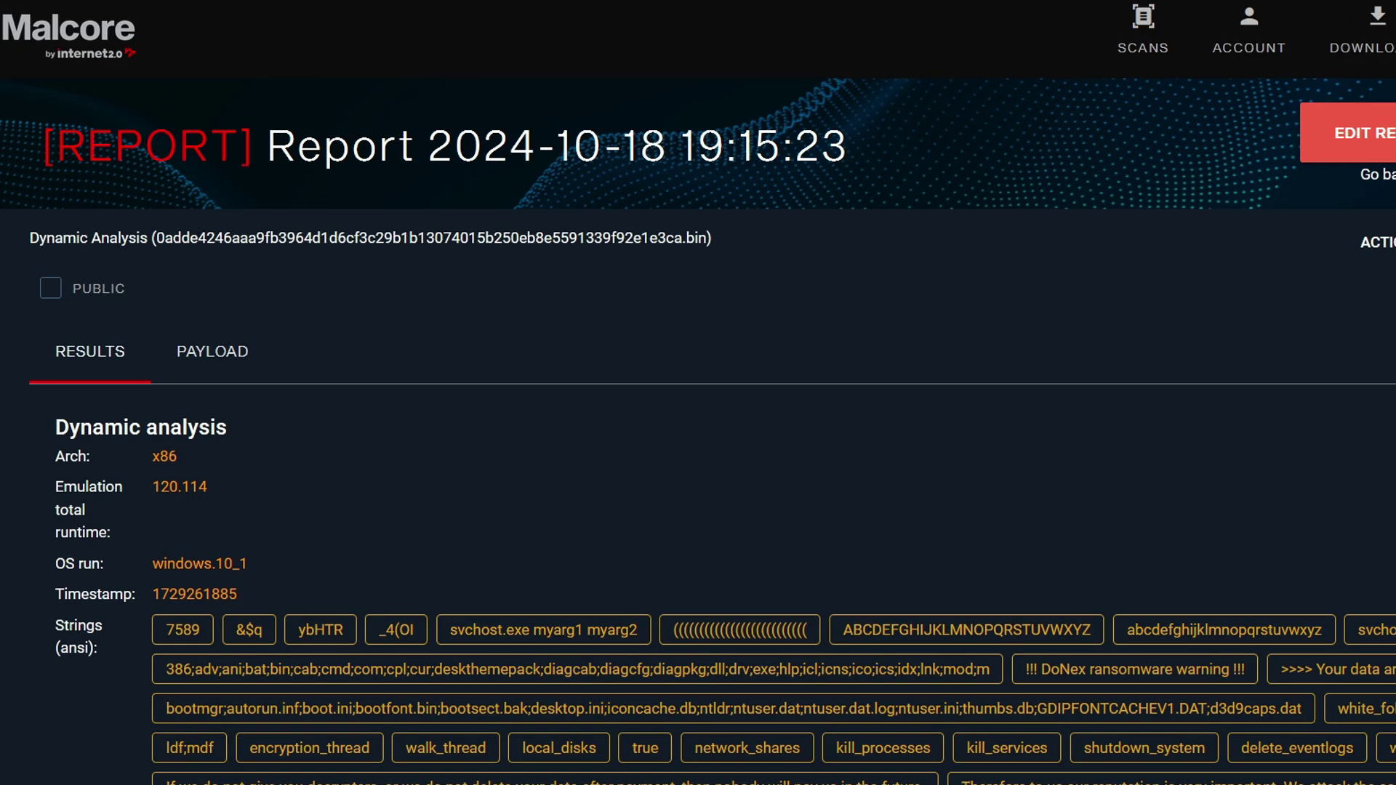
- Highlight the file-extension list string and the strings from encryption_thread through delete_eventlogs
scroll(698, 393, down, 5)
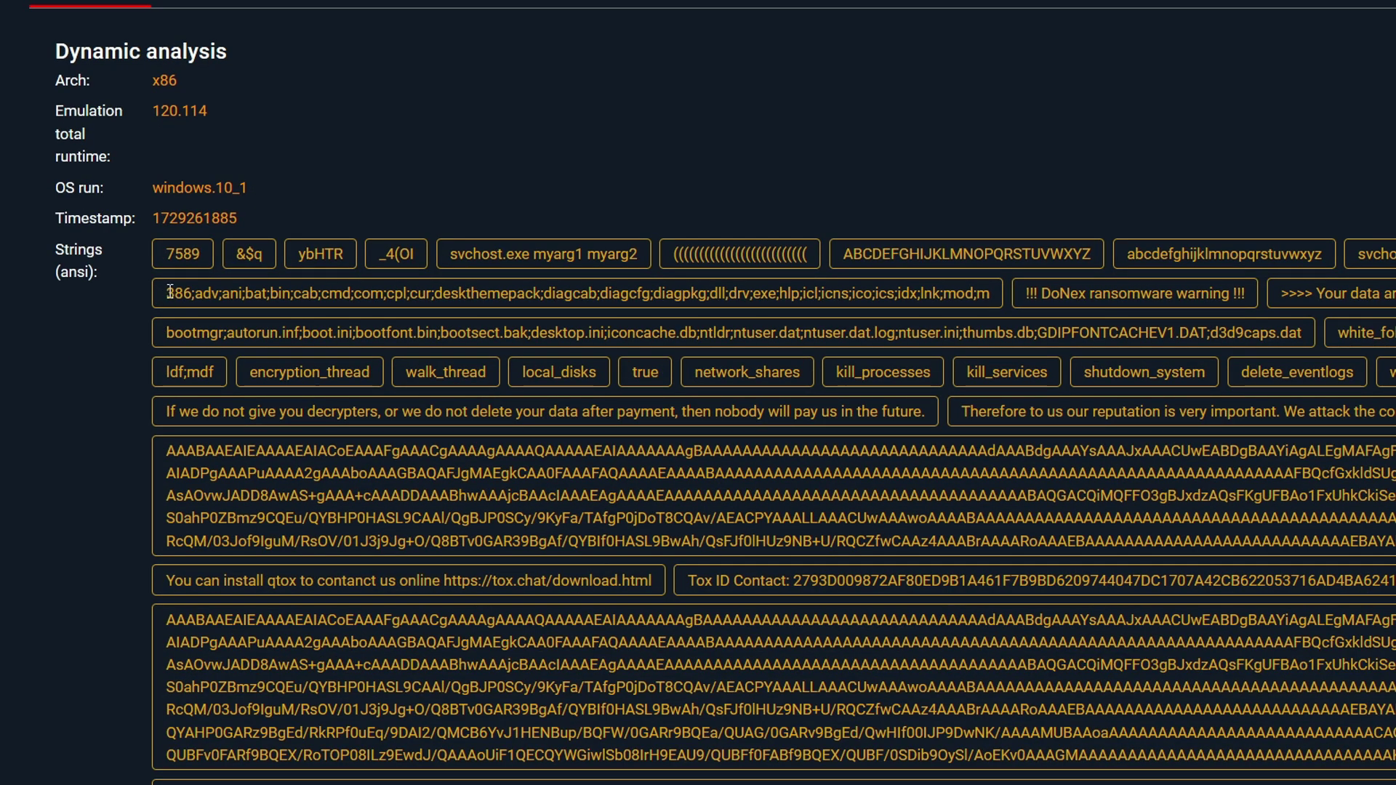
drag(163, 291, 991, 293)
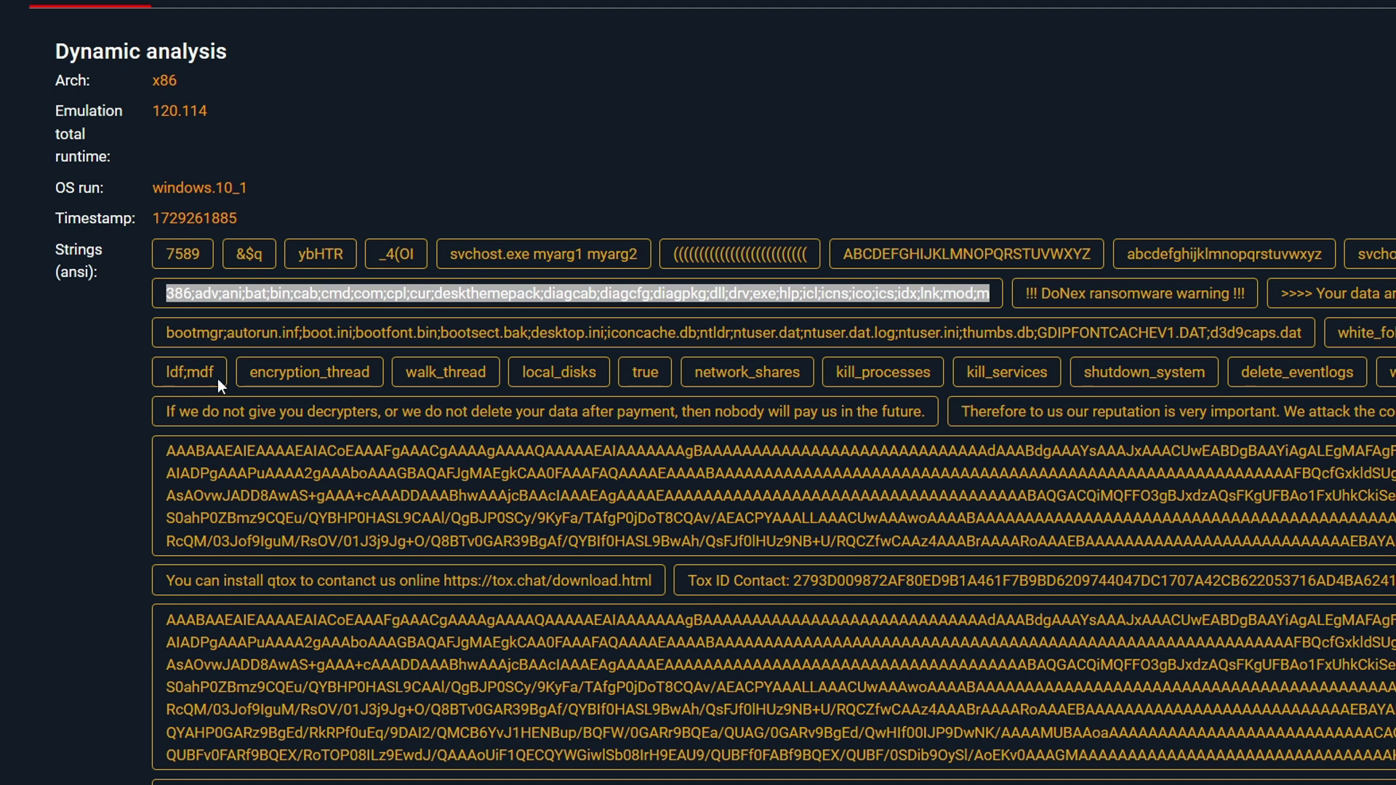
drag(245, 373, 1343, 376)
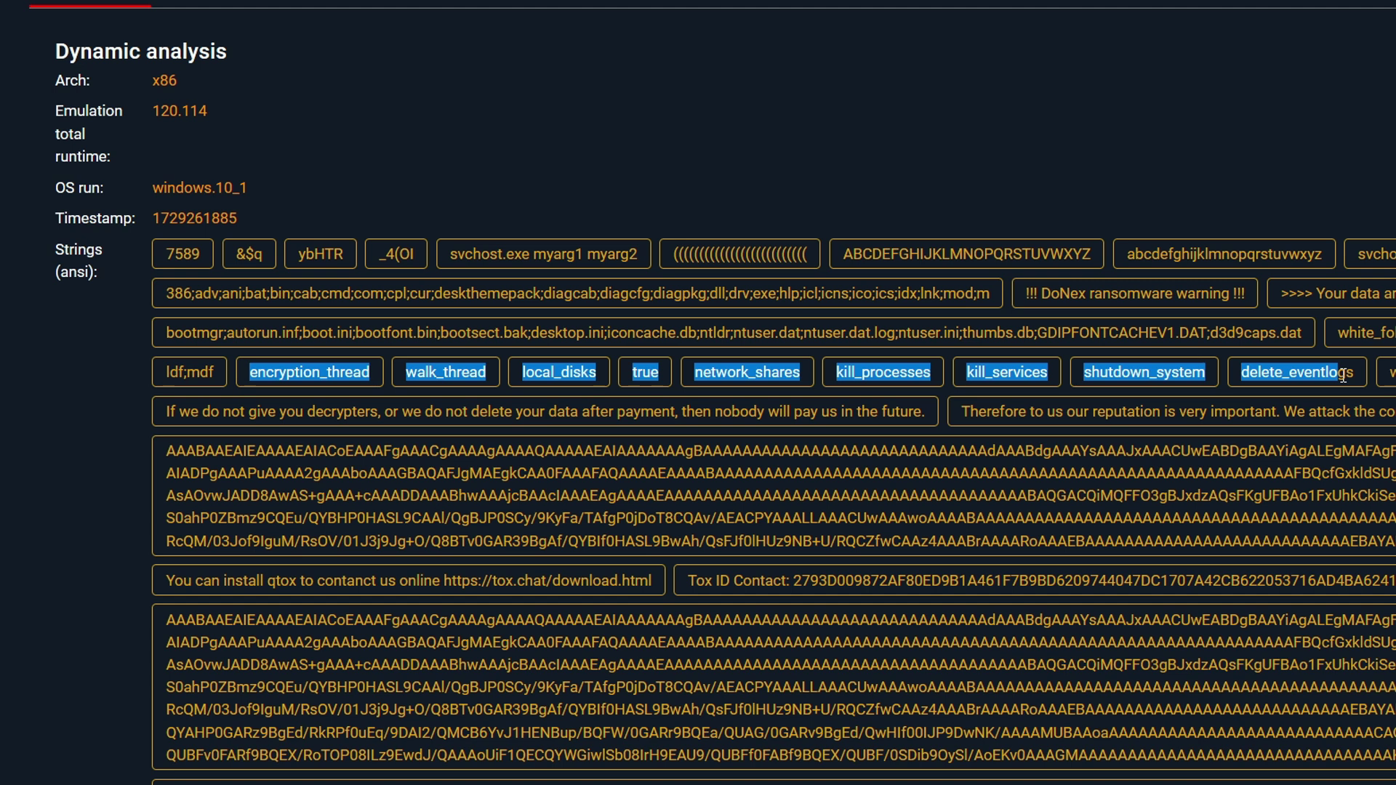
click(1343, 376)
- Highlight the white_folders string, the $recycle.bin folder list and the shadow-copy deletion commands
drag(1392, 333, 1336, 335)
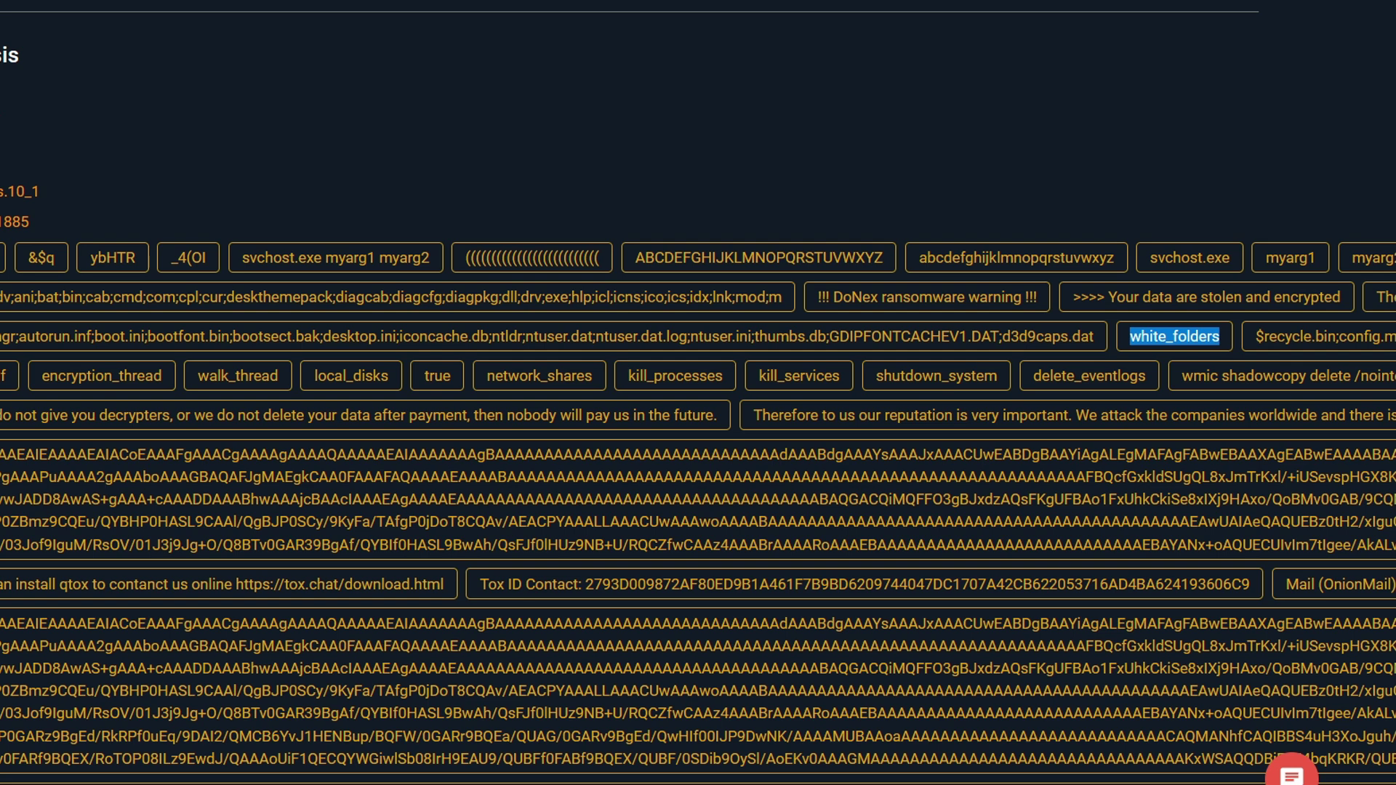
scroll(407, 333, right, 10)
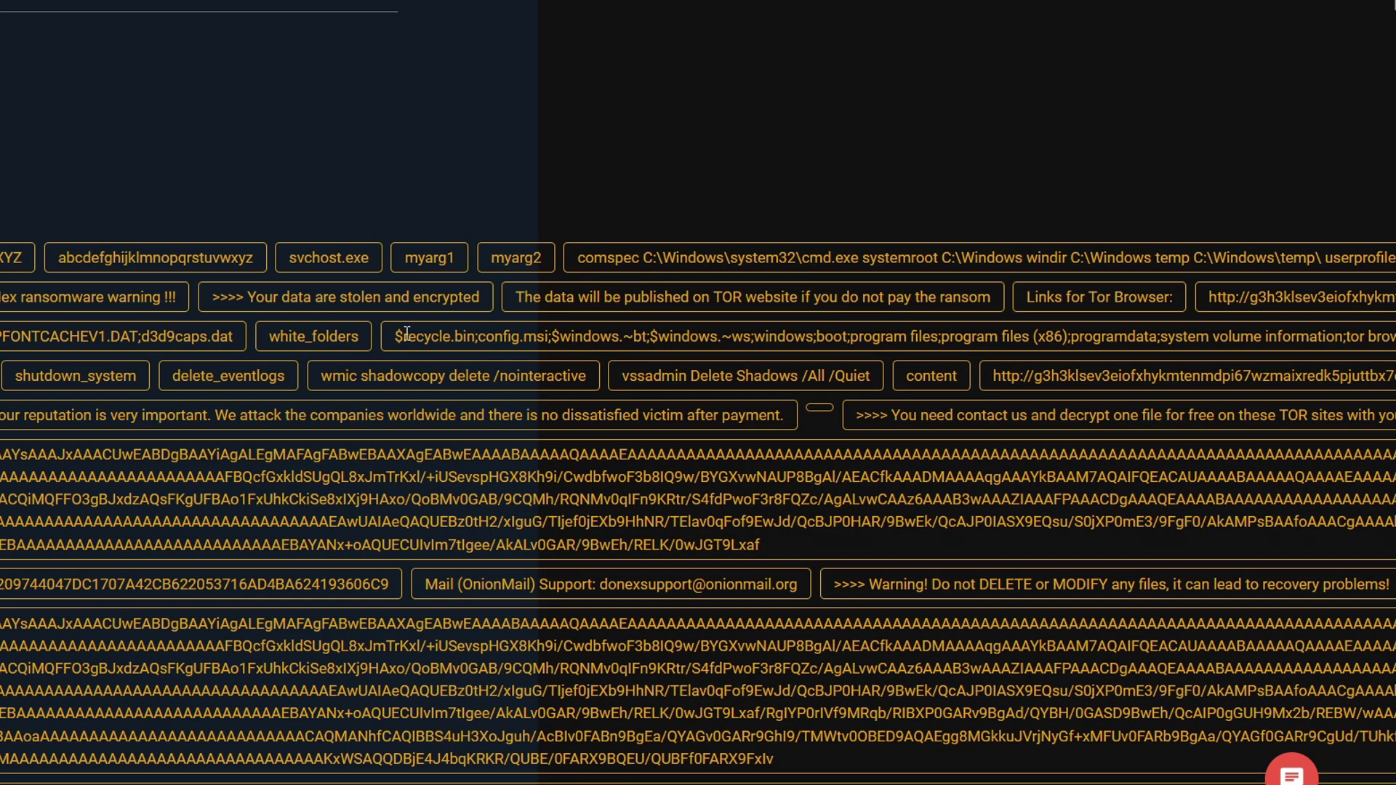
drag(448, 351, 1324, 352)
drag(323, 376, 872, 380)
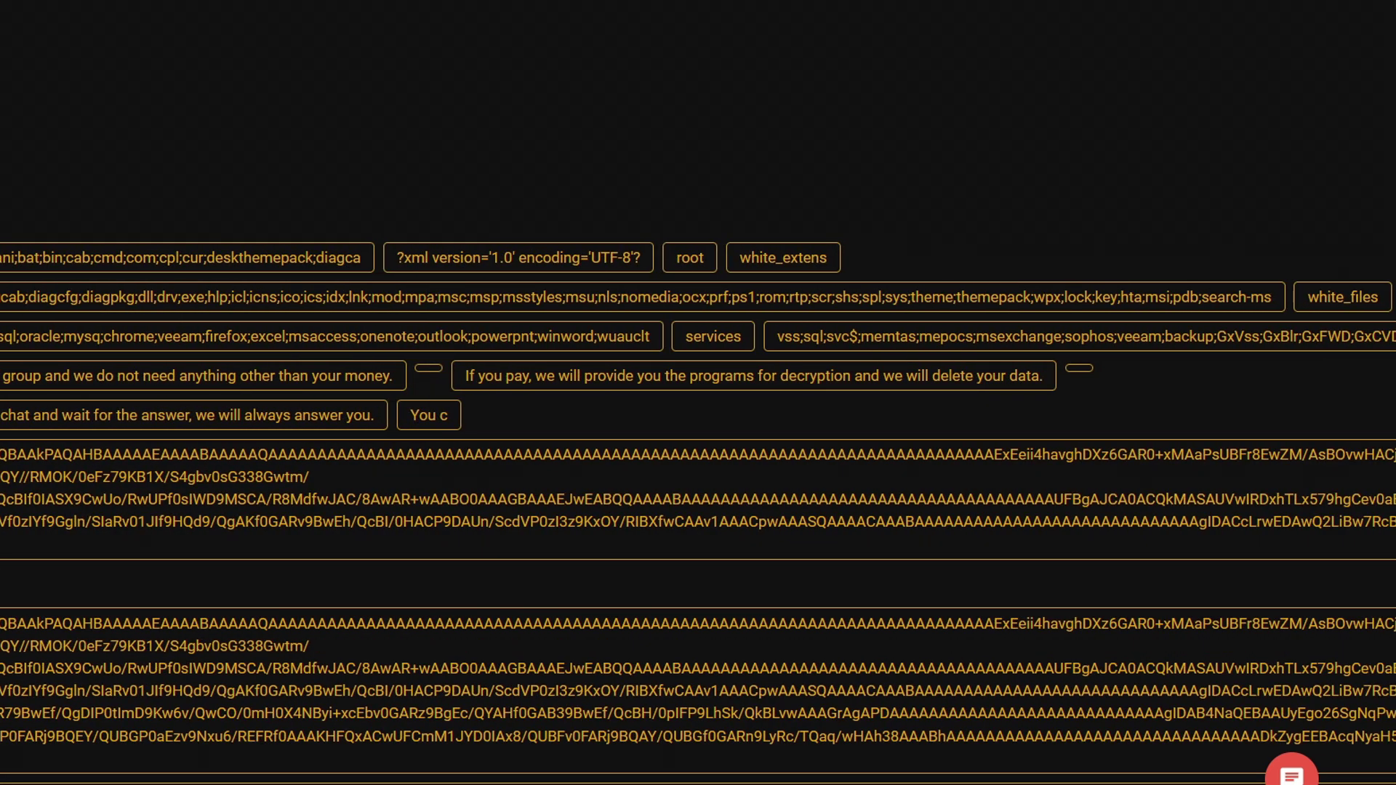
scroll(46, 342, left, 3)
- Highlight the process list string with sql, oracle, mysql, chrome, excel and outlook
drag(203, 333, 862, 336)
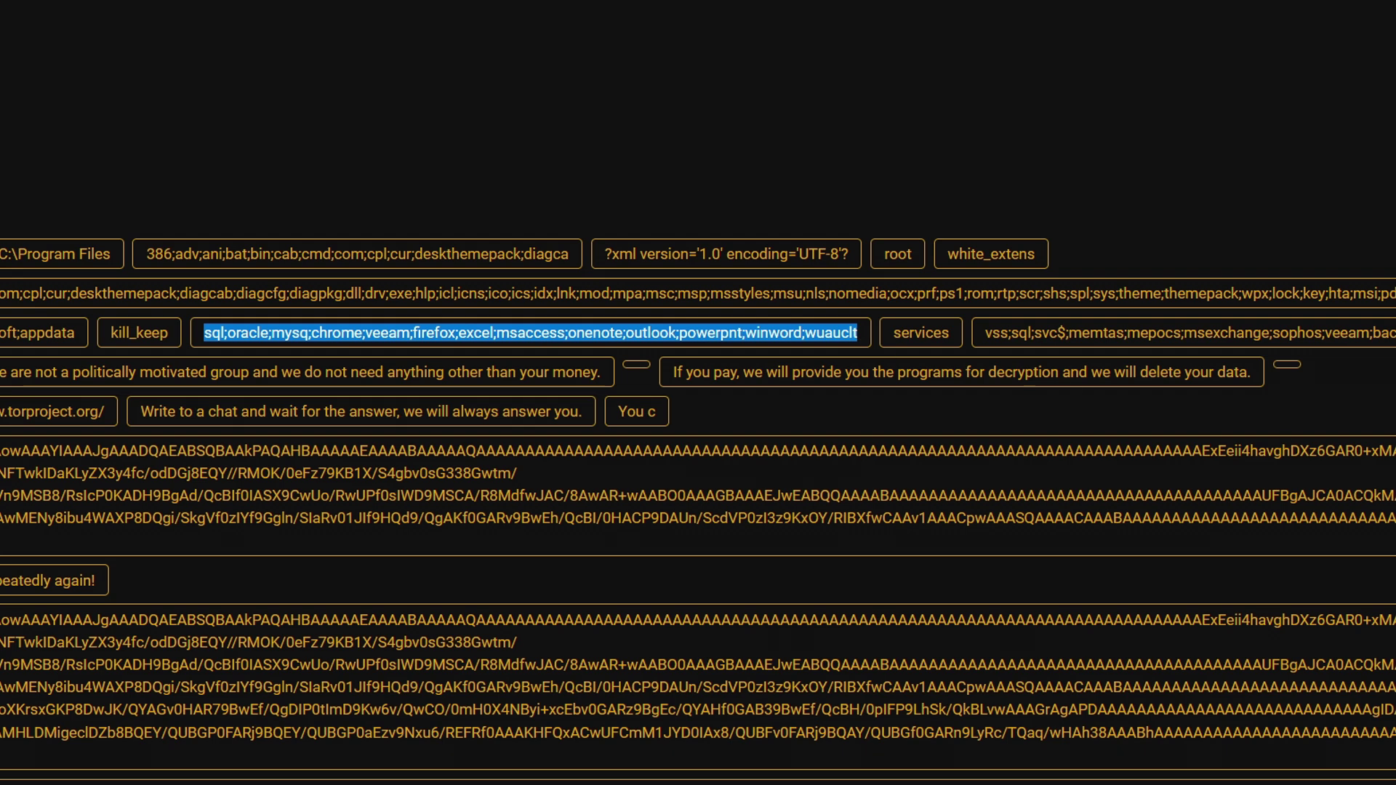
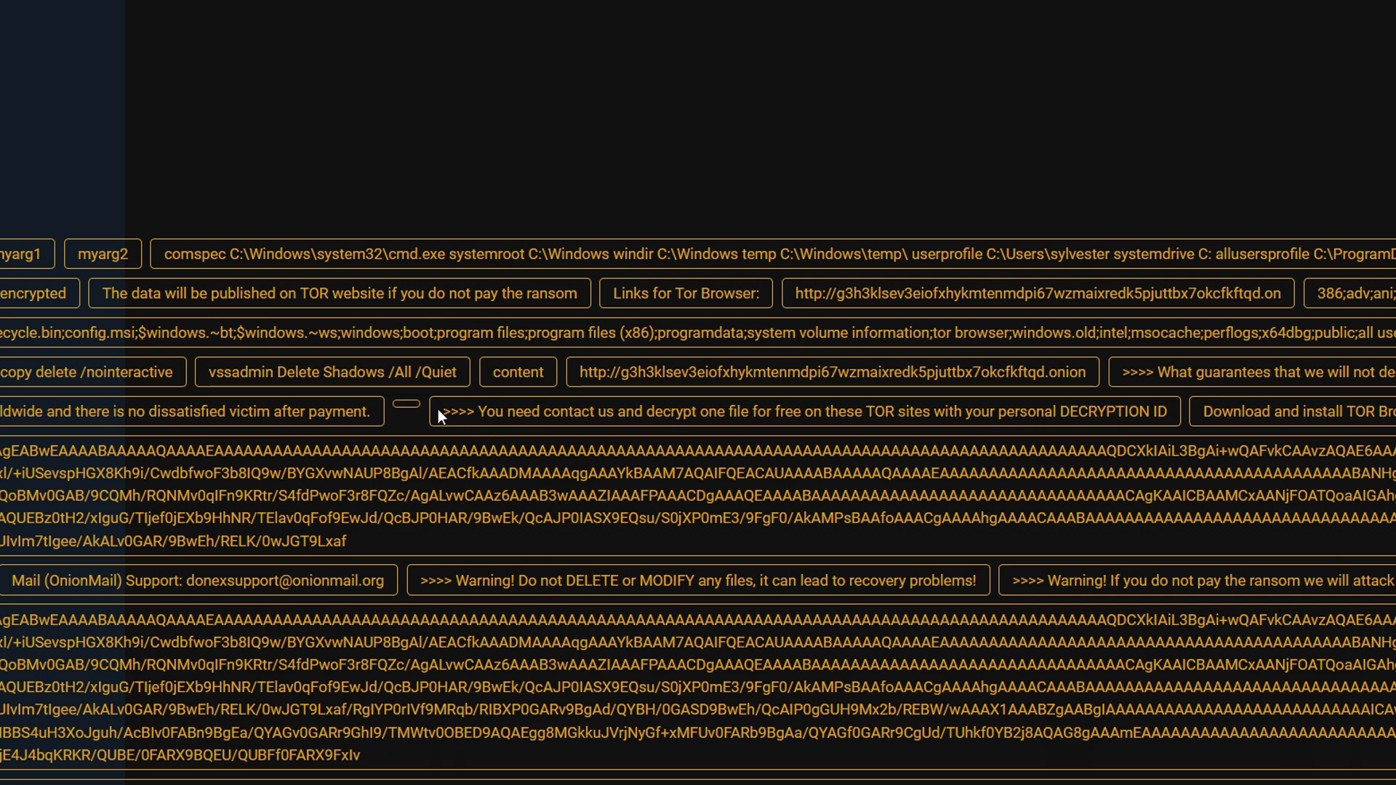
- Highlight the decryption-instructions and DoNex warning strings, ending on the onion URL after 'Links for Tor Browser:'
drag(440, 411, 1167, 411)
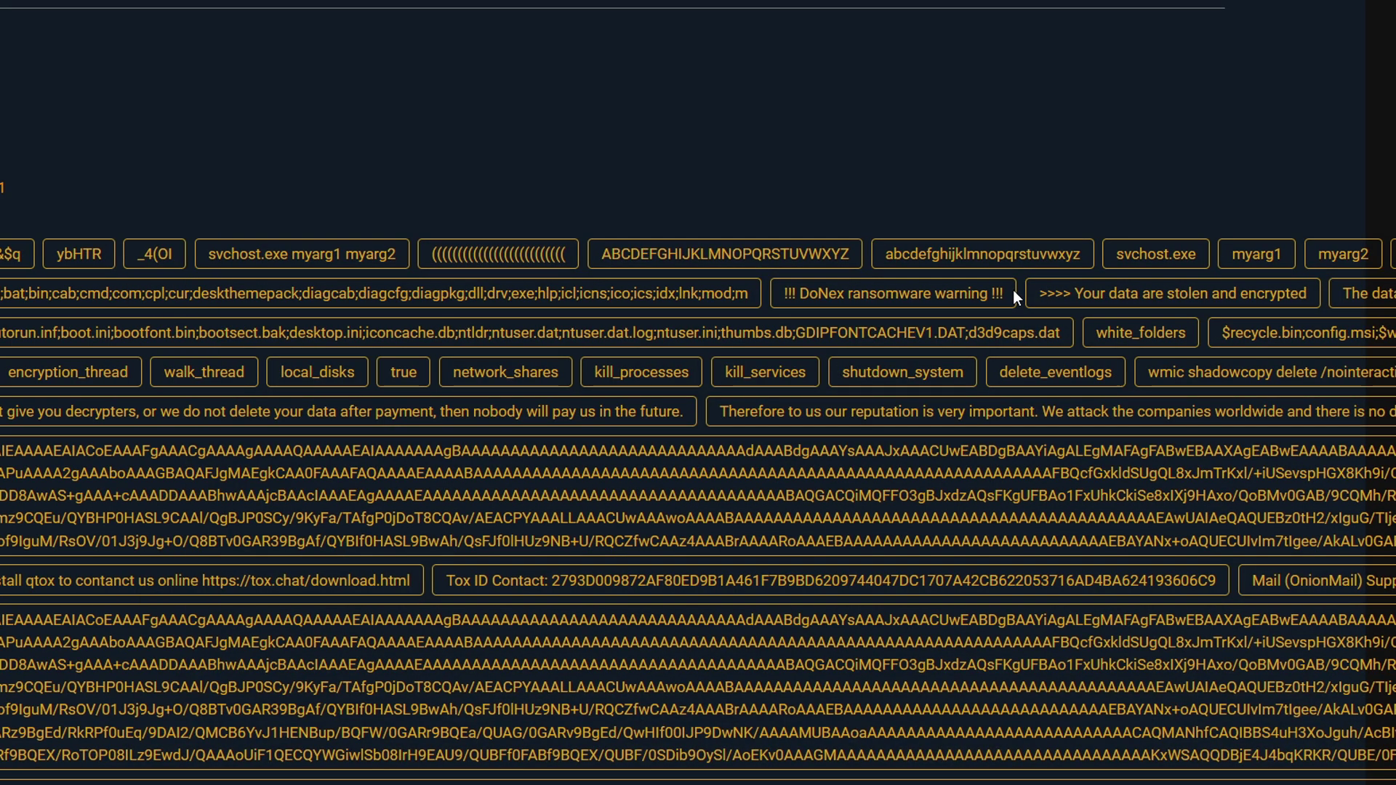
drag(1014, 291, 779, 291)
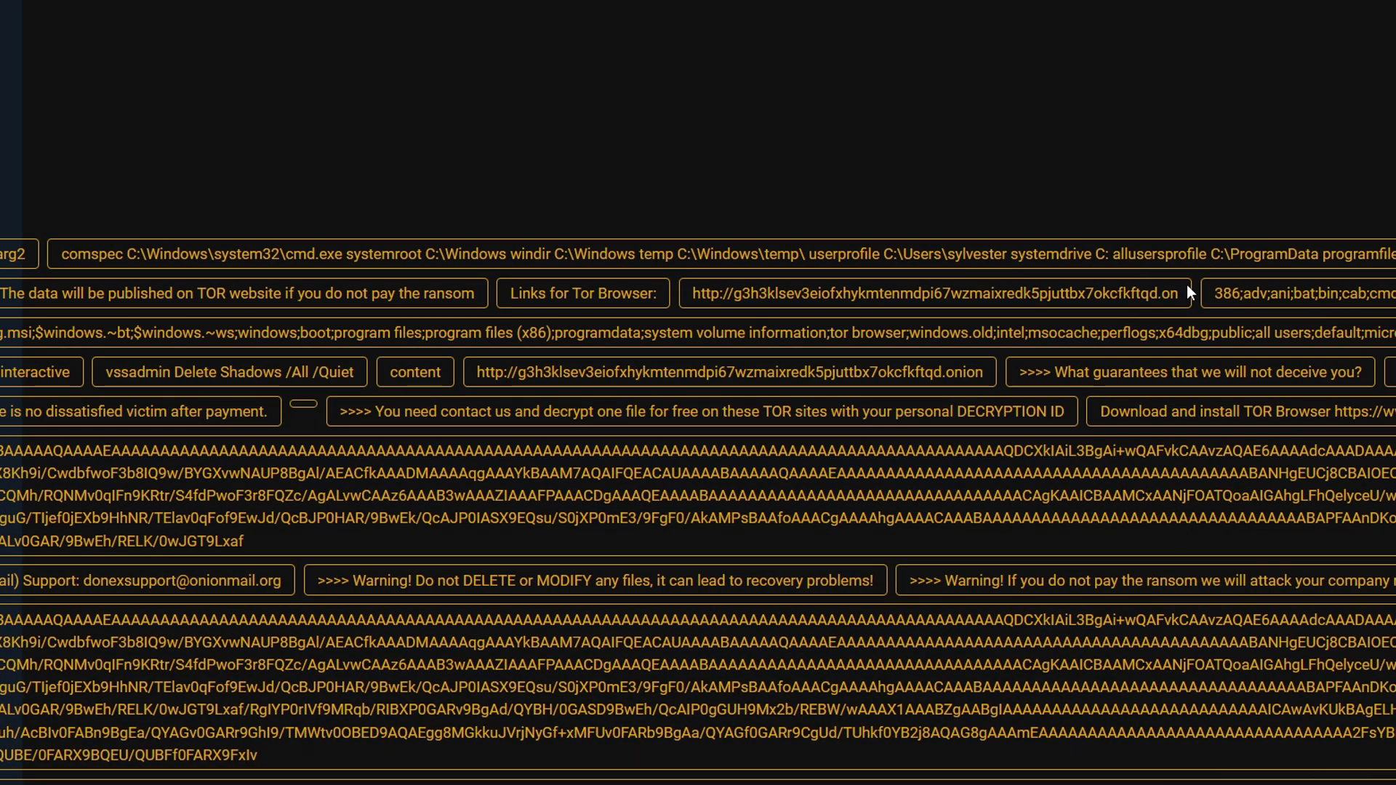
drag(1187, 291, 672, 294)
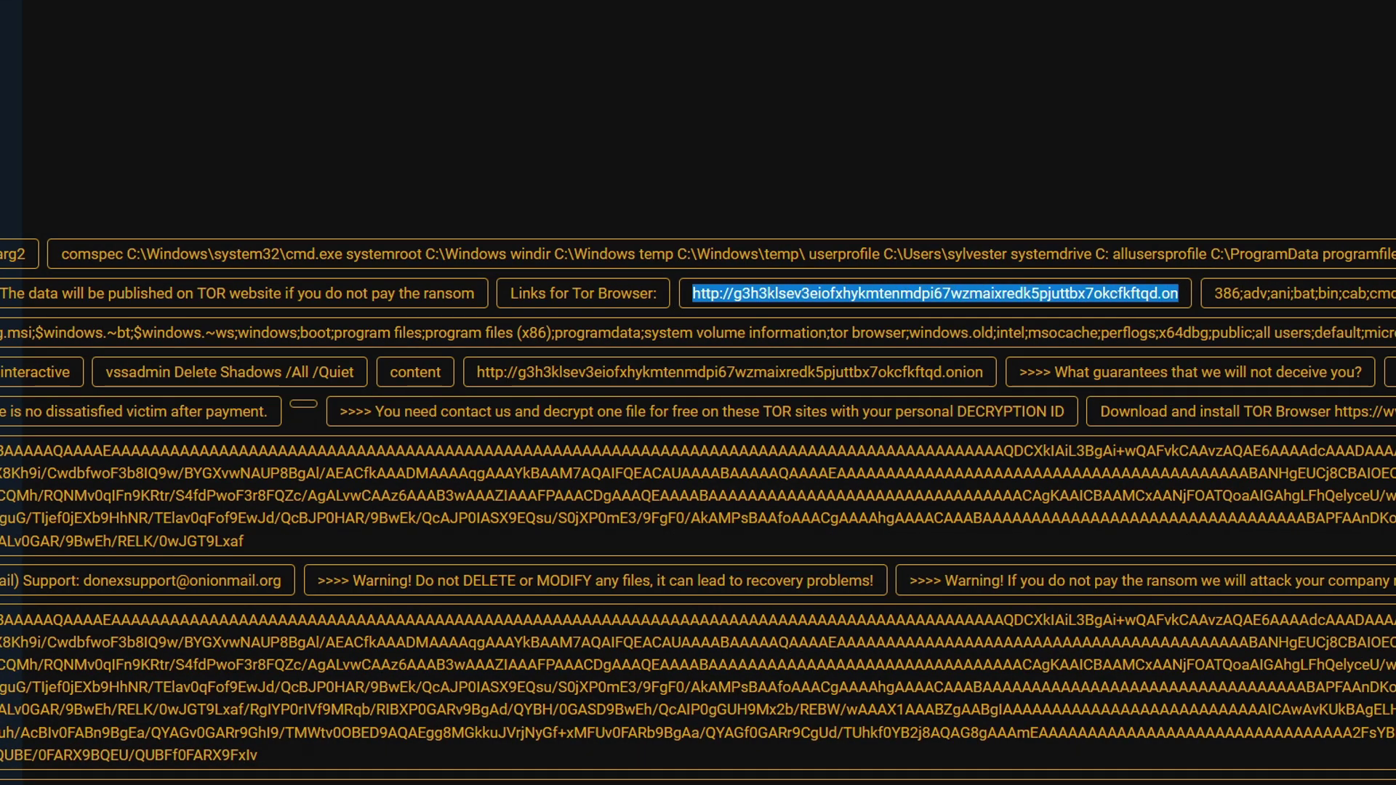